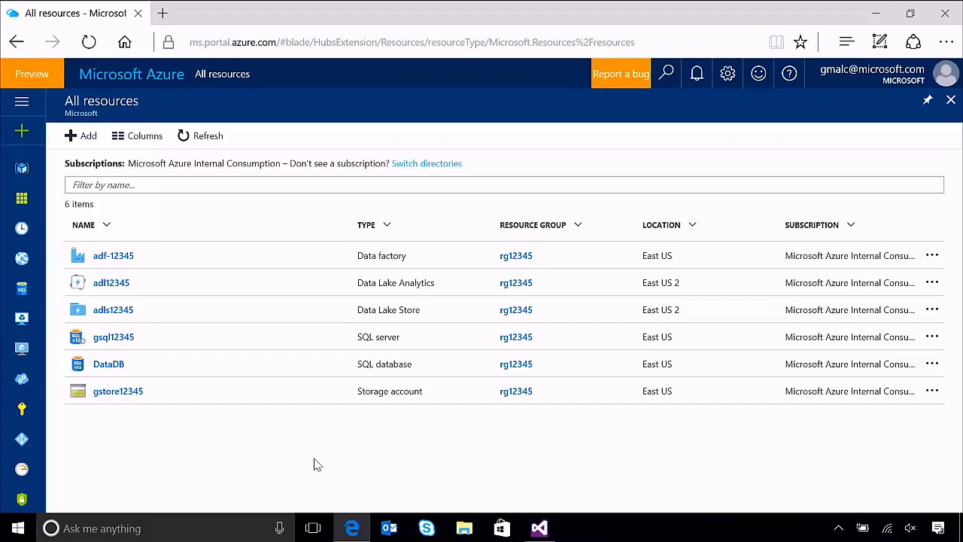
# Switch to Visual Studio and open the adf-data blob container of the gstore12345 storage account.
pyautogui.click(877, 17)
pyautogui.click(539, 528)
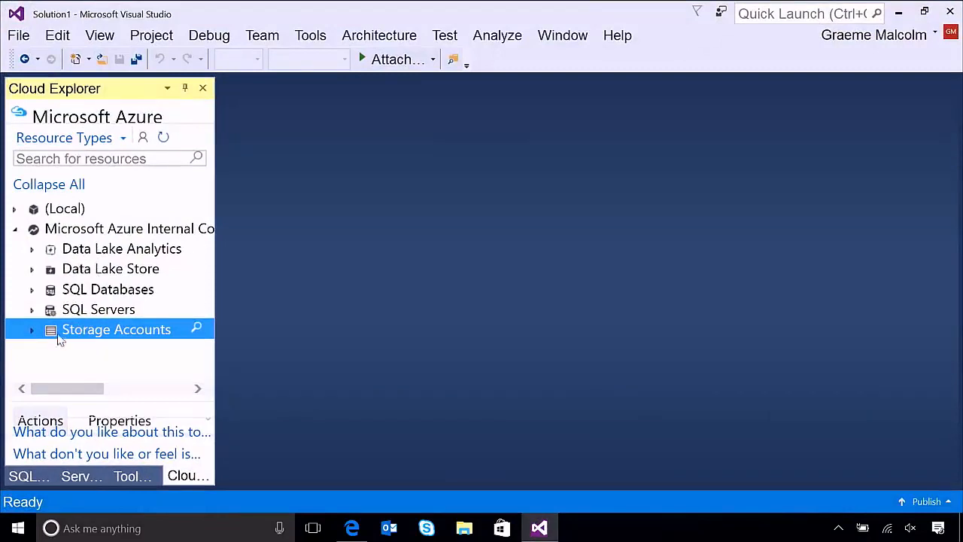
pyautogui.click(32, 333)
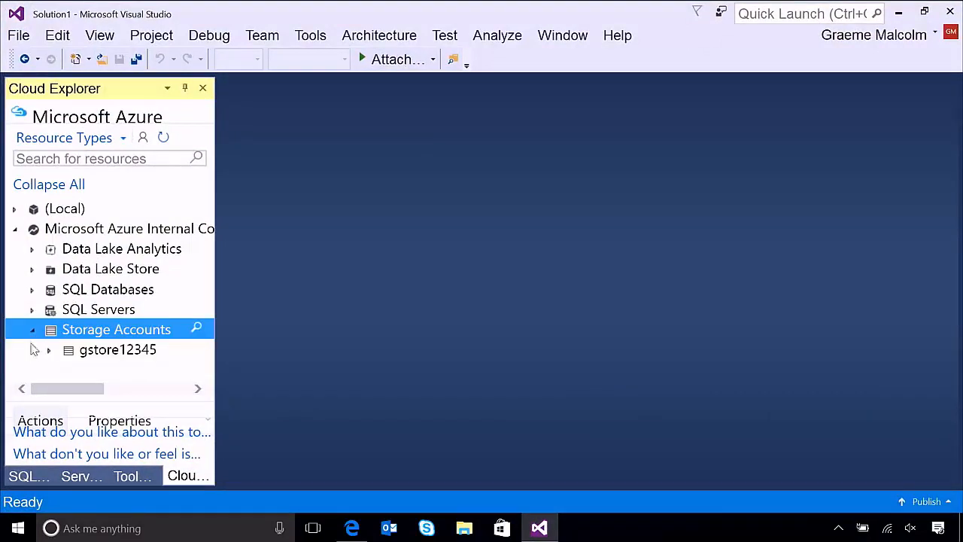
pyautogui.click(114, 351)
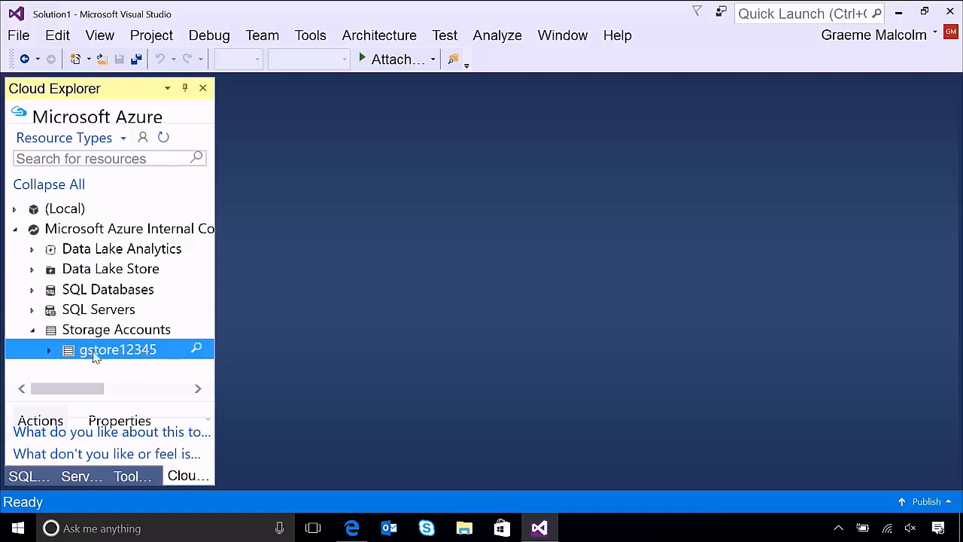
pyautogui.click(50, 351)
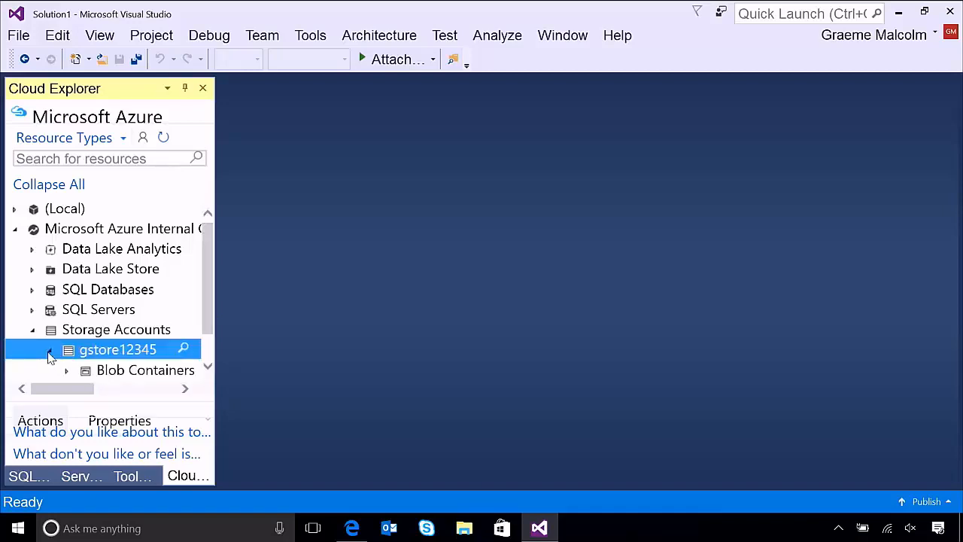
pyautogui.scroll(-1, 210, 335)
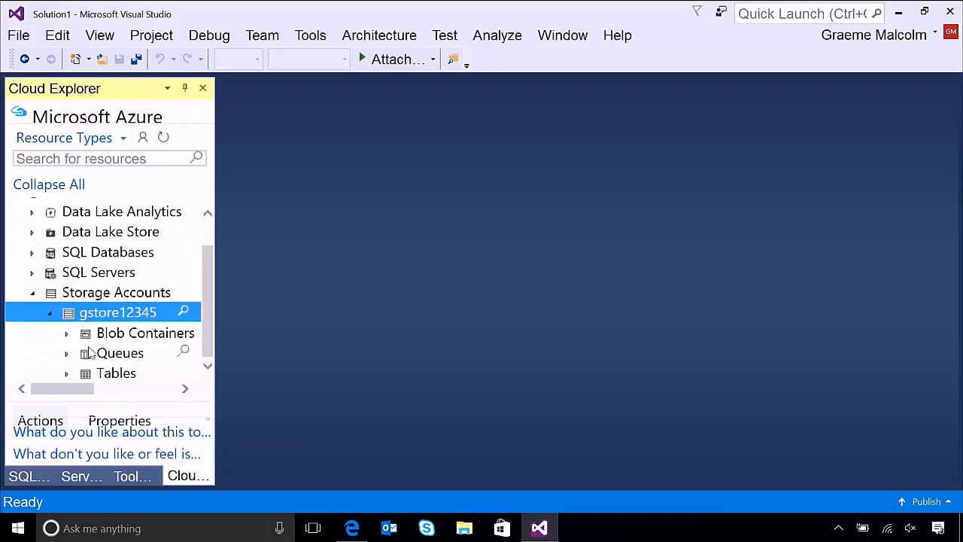
pyautogui.click(67, 334)
pyautogui.scroll(-1, 200, 308)
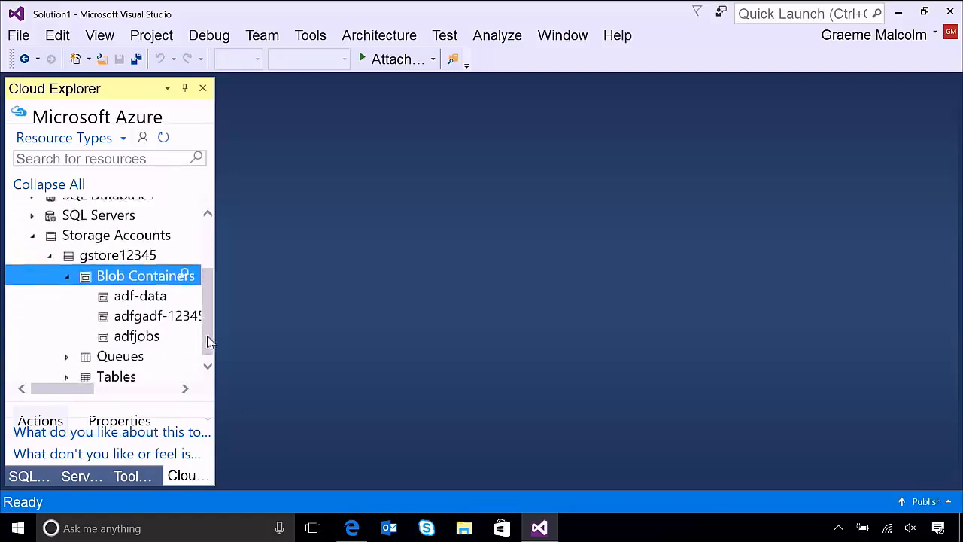
pyautogui.click(144, 300)
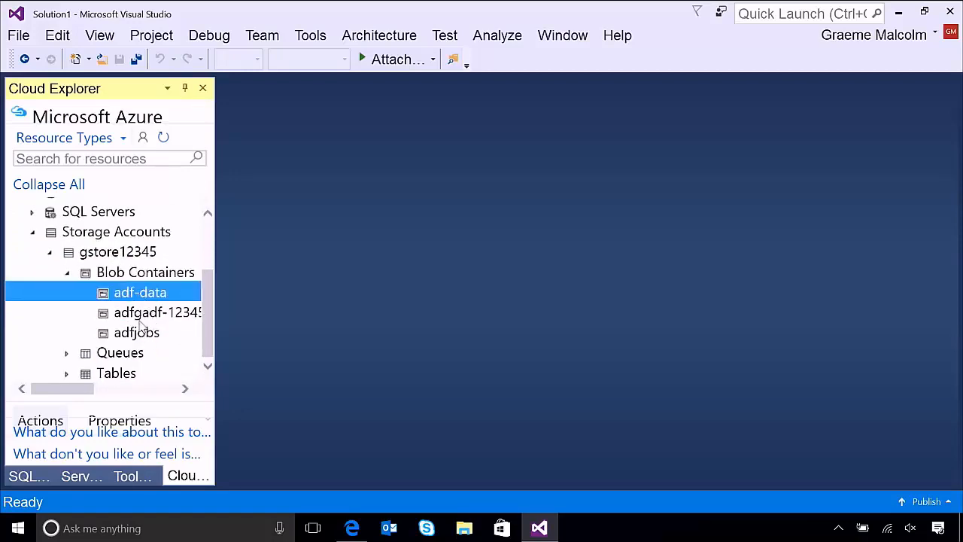
pyautogui.doubleClick(132, 295)
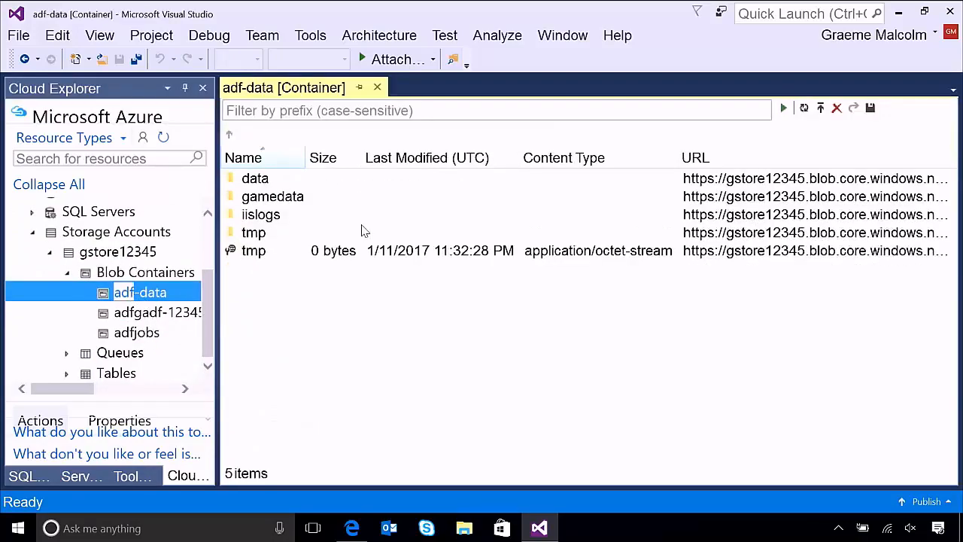
# Review transactions.txt in the container's data folder, and close both the file and the container view.
pyautogui.click(260, 182)
pyautogui.doubleClick(260, 182)
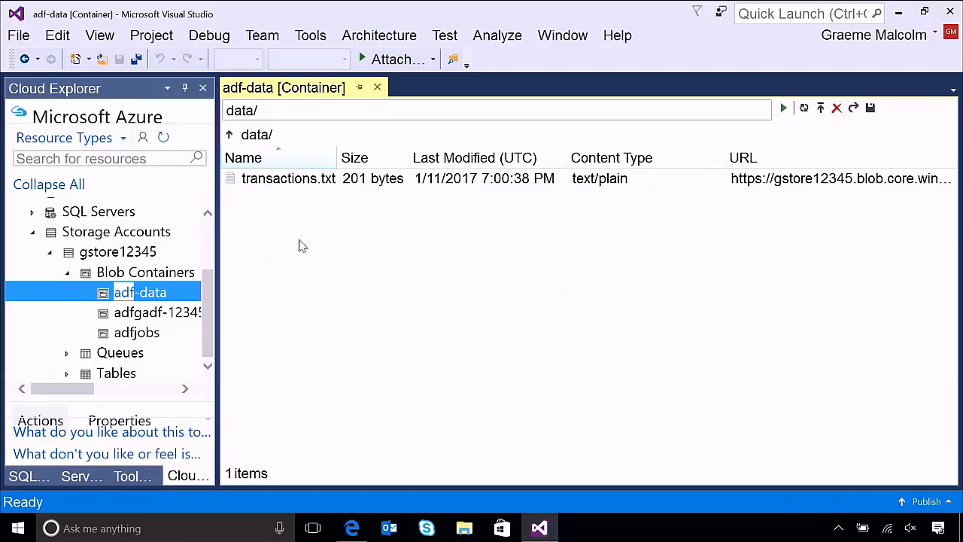
pyautogui.doubleClick(285, 180)
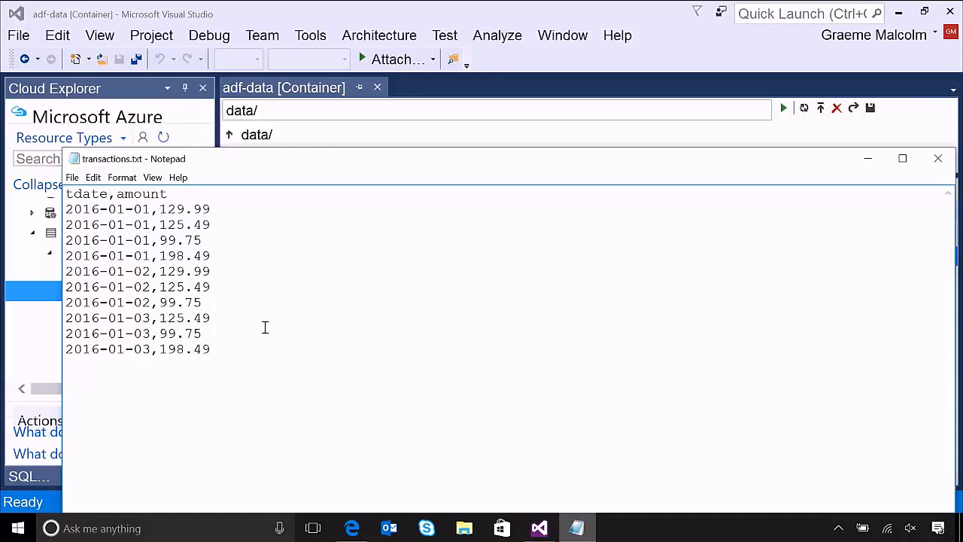
pyautogui.click(937, 158)
pyautogui.click(376, 88)
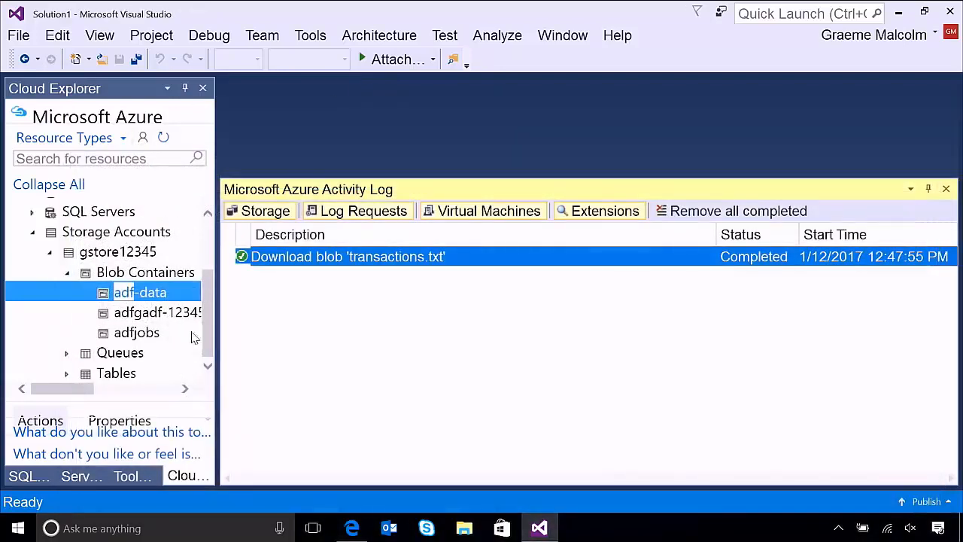
# Collapse the storage accounts and locate the DataDB database among the Azure SQL databases.
pyautogui.click(32, 231)
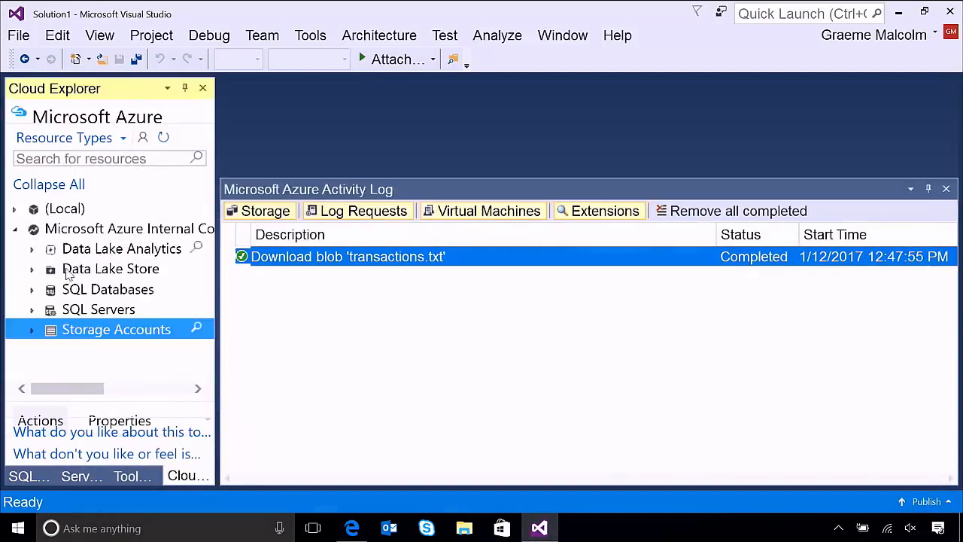
pyautogui.click(32, 290)
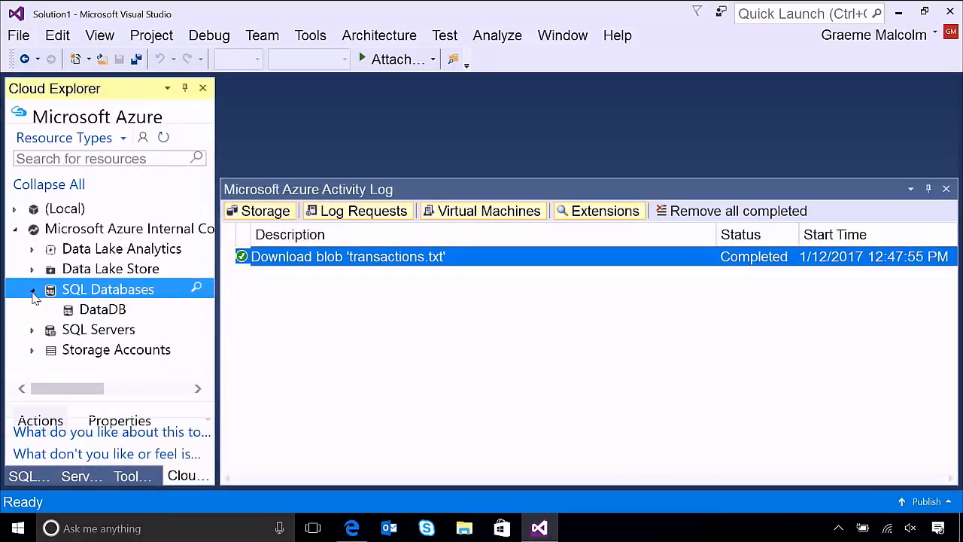
pyautogui.click(133, 310)
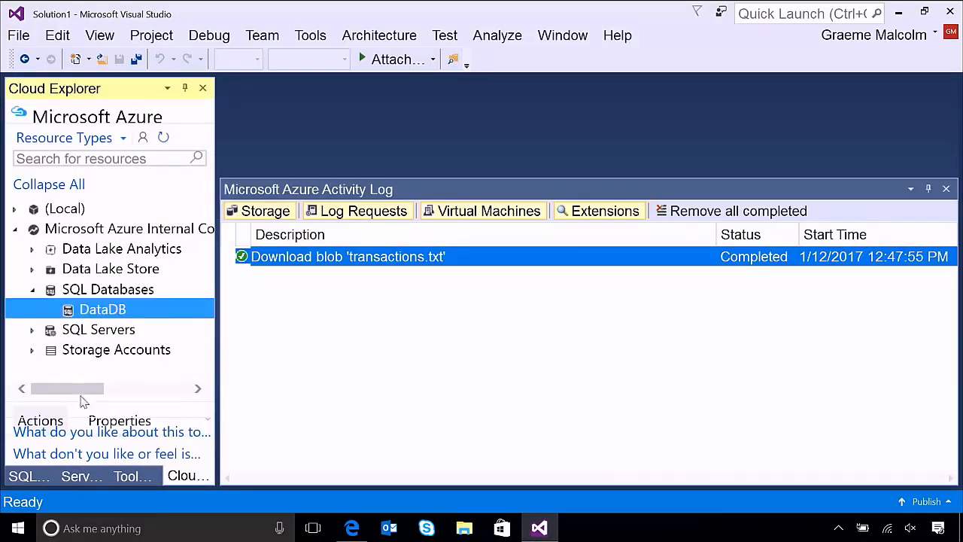
# Query the DataDB database on the gsql12345 server with SELECT * FROM dbo.transactions;.
pyautogui.click(30, 477)
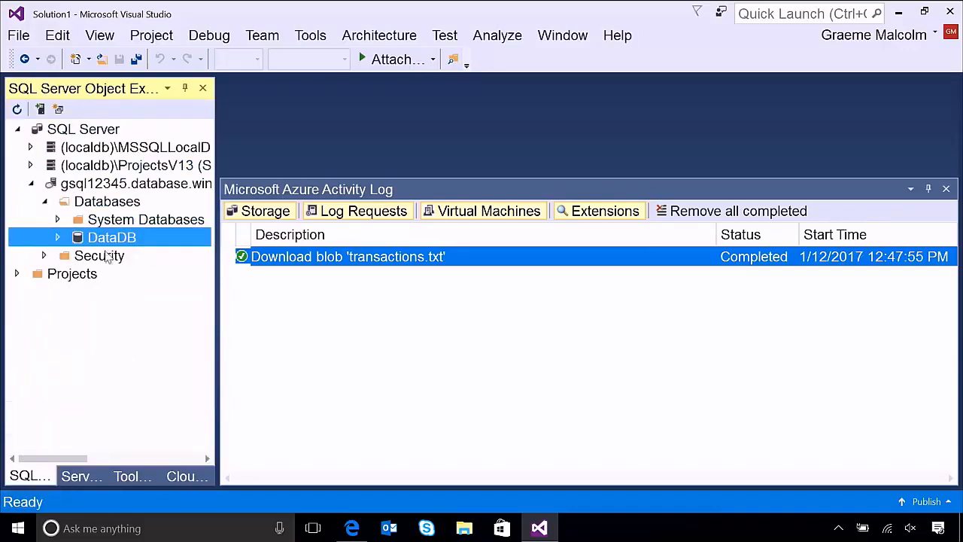
pyautogui.click(946, 189)
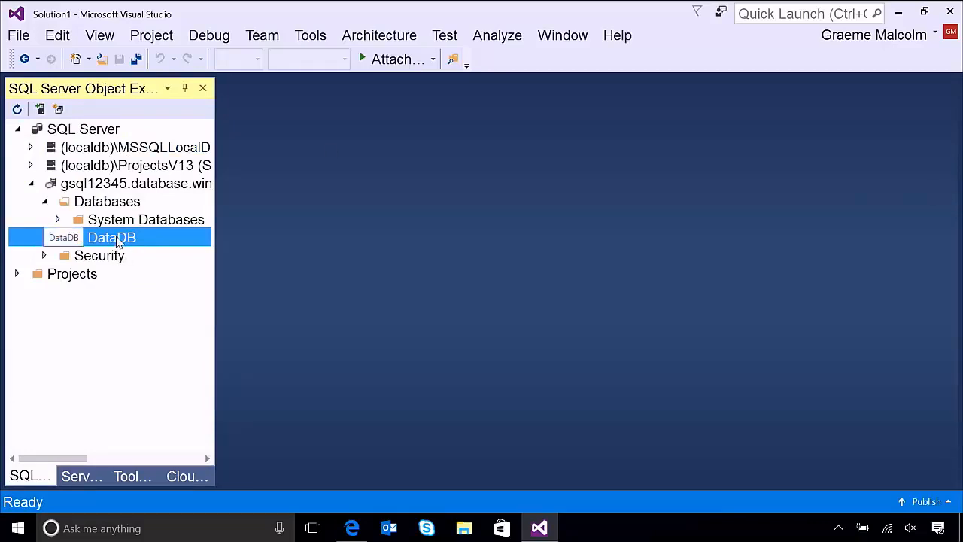
pyautogui.rightClick(116, 241)
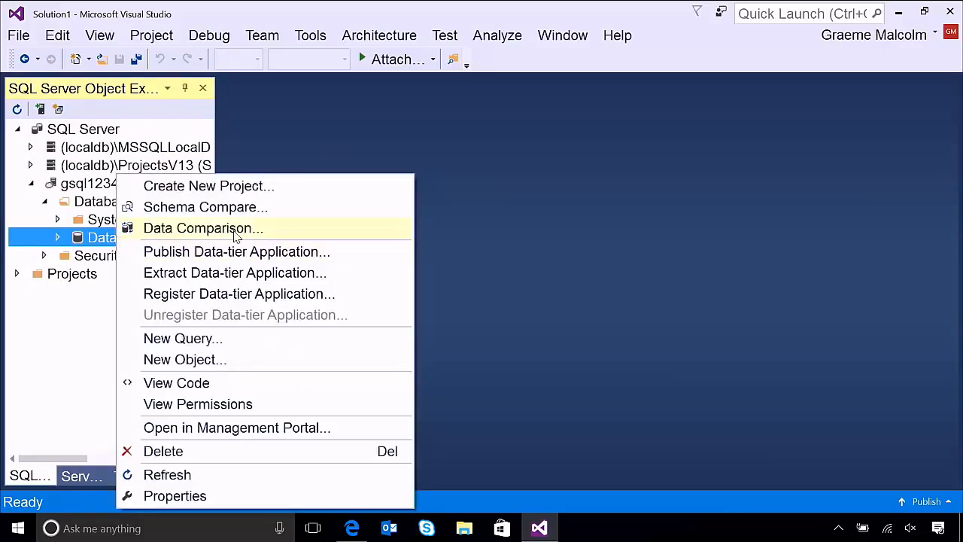
pyautogui.click(232, 340)
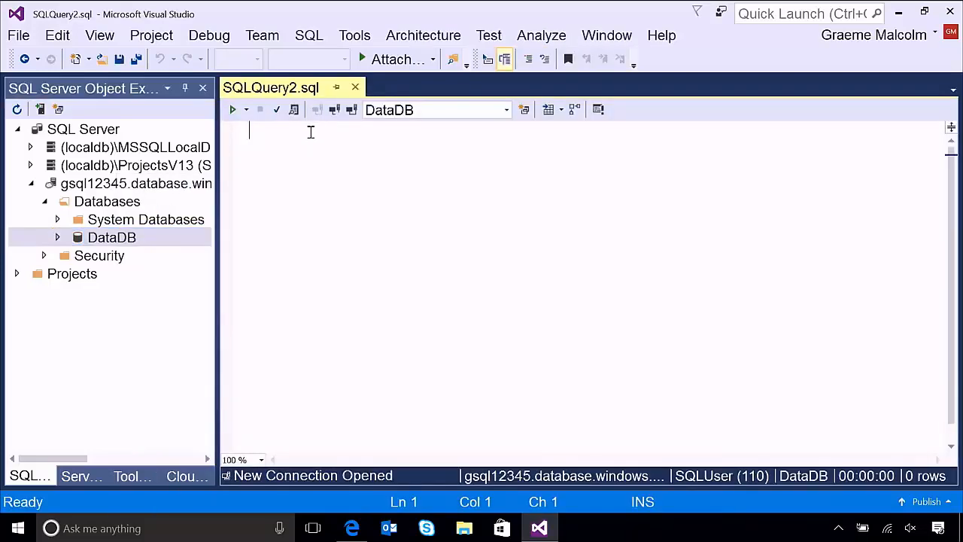
pyautogui.write('SELECT * FROM')
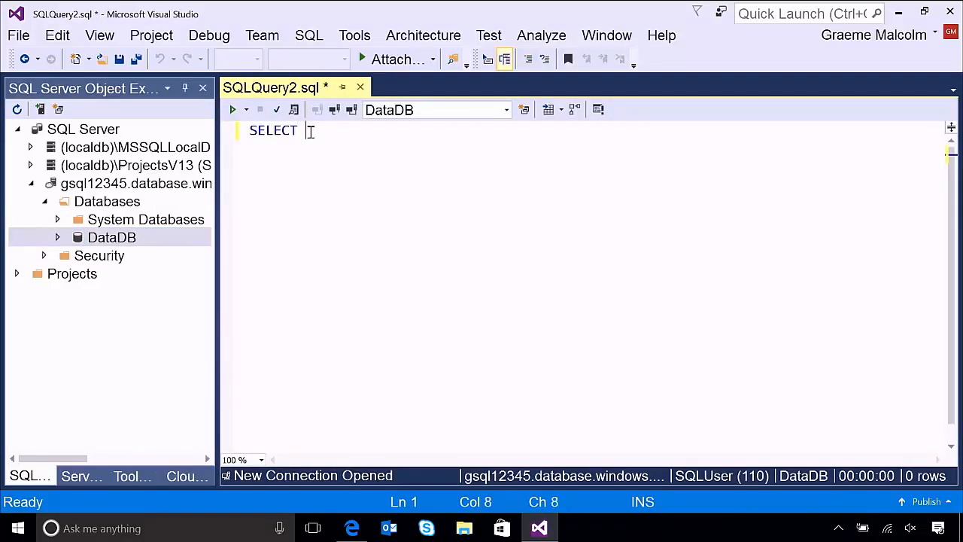
pyautogui.write(' dbo.transactions;')
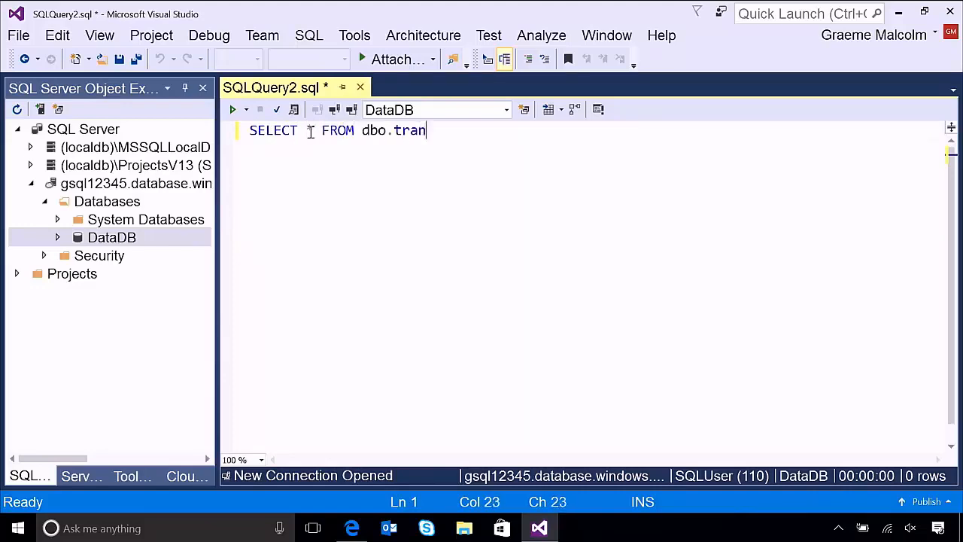
pyautogui.click(232, 110)
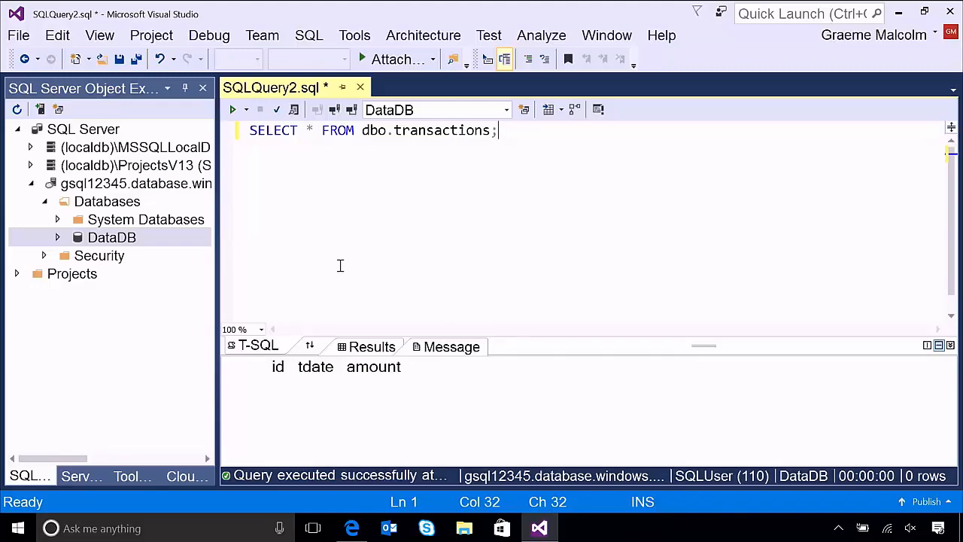
# Switch to the Azure portal in Edge and launch Copy data (PREVIEW) for the adf-12345 data factory.
pyautogui.click(352, 529)
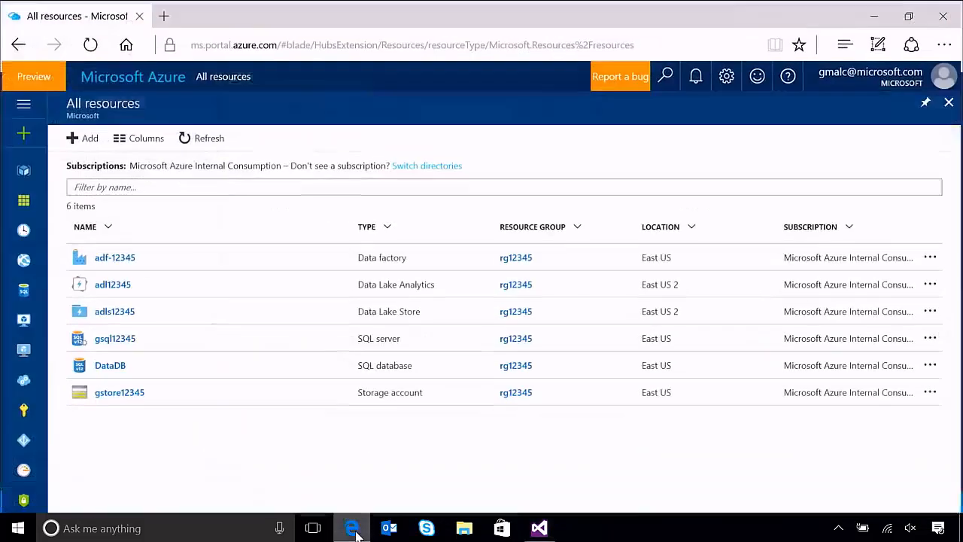
pyautogui.click(113, 257)
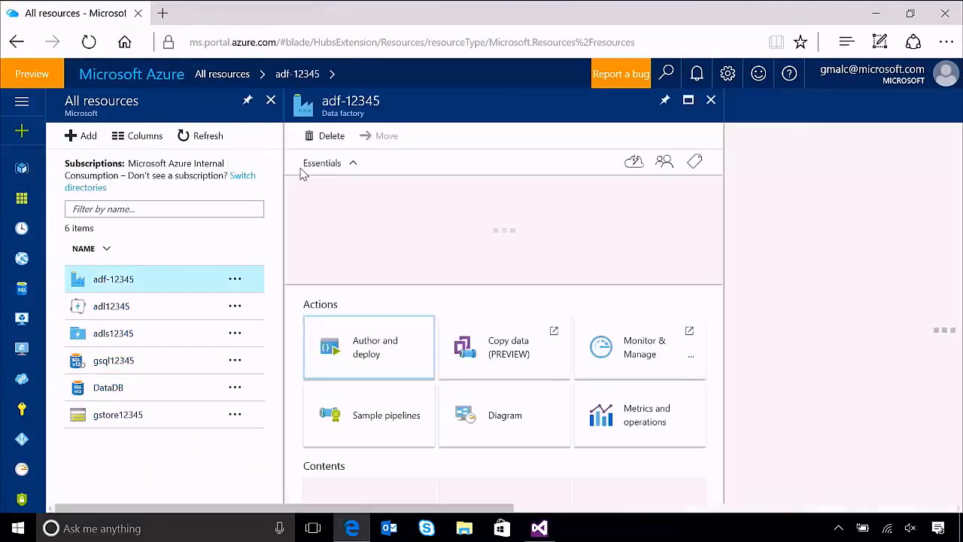
pyautogui.click(527, 350)
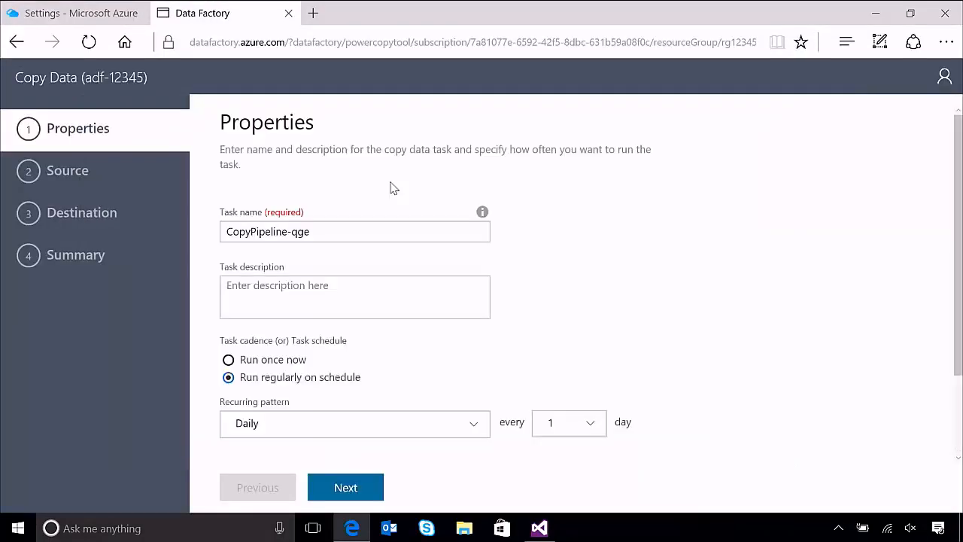
# Name the copy task "Copy Wizard" and describe it as "Copy data from store to SQL".
pyautogui.click(340, 236)
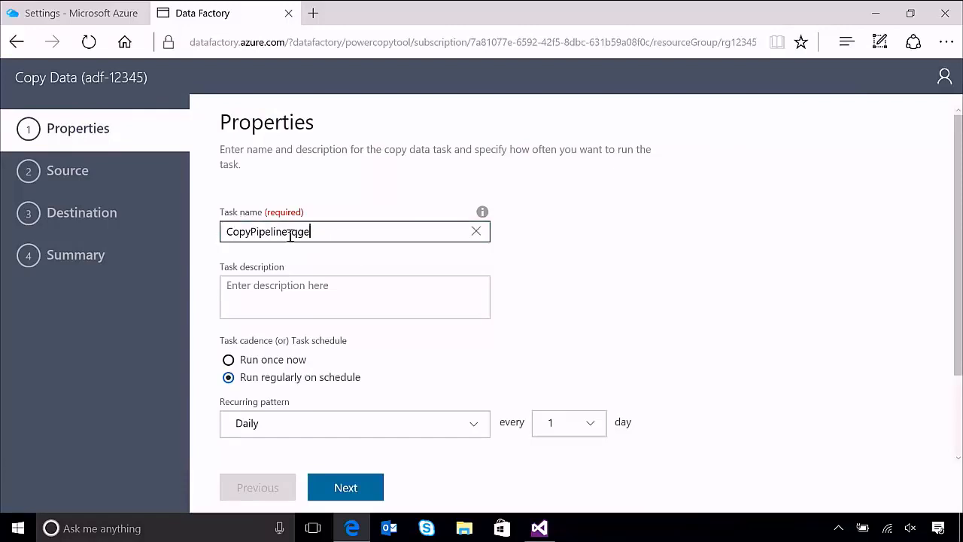
pyautogui.moveTo(318, 232); pyautogui.dragTo(212, 236)
pyautogui.write('Copy Wizard')
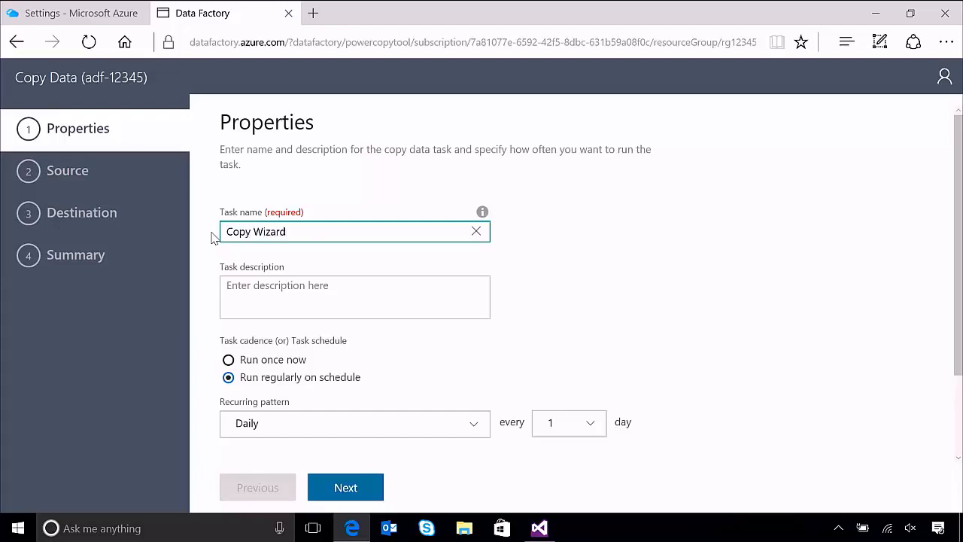
pyautogui.click(353, 292)
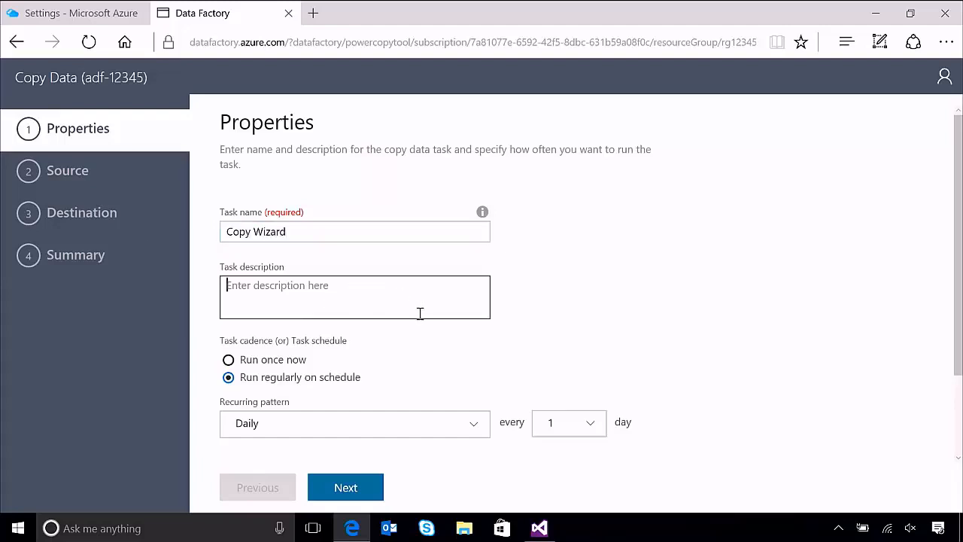
pyautogui.write('Cop')
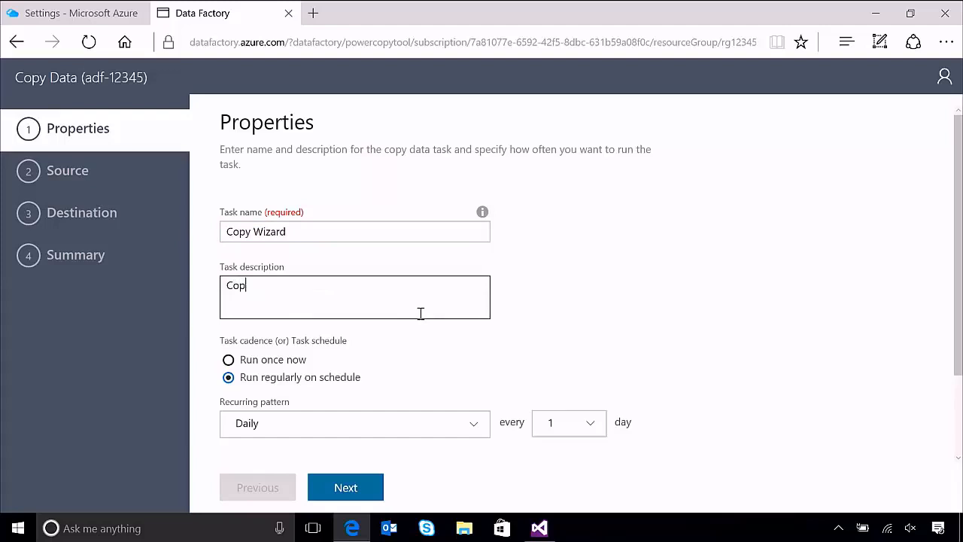
pyautogui.write('y data frop,m store to SQL')
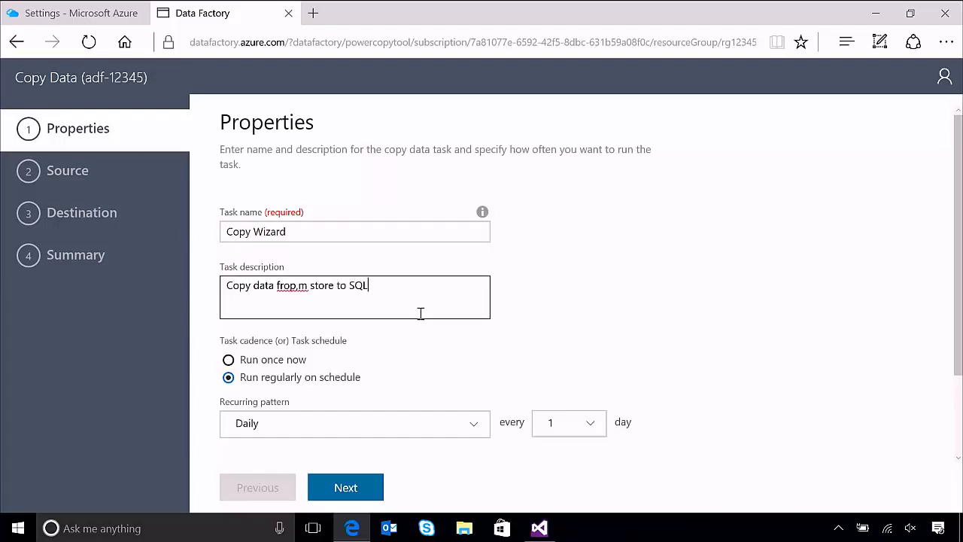
pyautogui.click(299, 291)
pyautogui.press('BackSpace')
pyautogui.press('BackSpace')
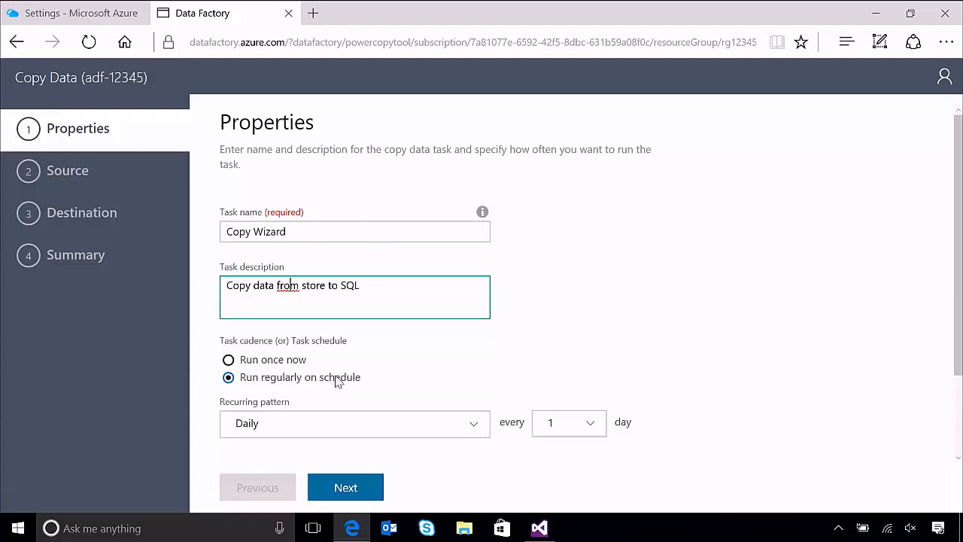
# Set the copy task's schedule to run once now.
pyautogui.click(228, 361)
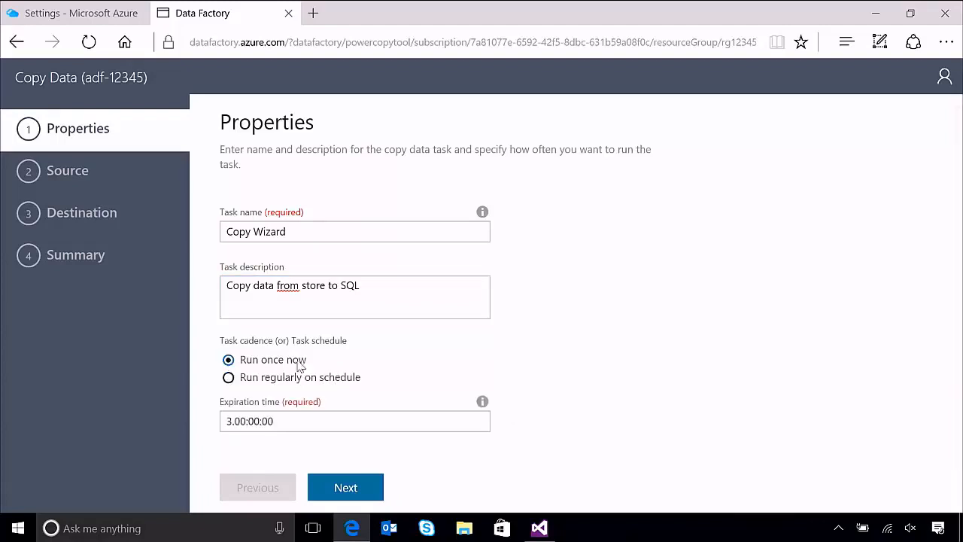
pyautogui.click(256, 420)
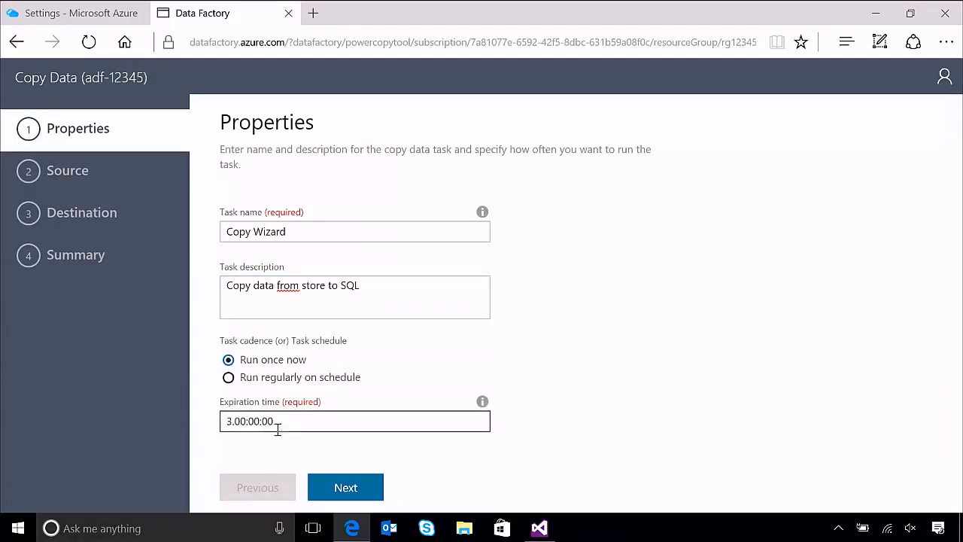
pyautogui.click(380, 387)
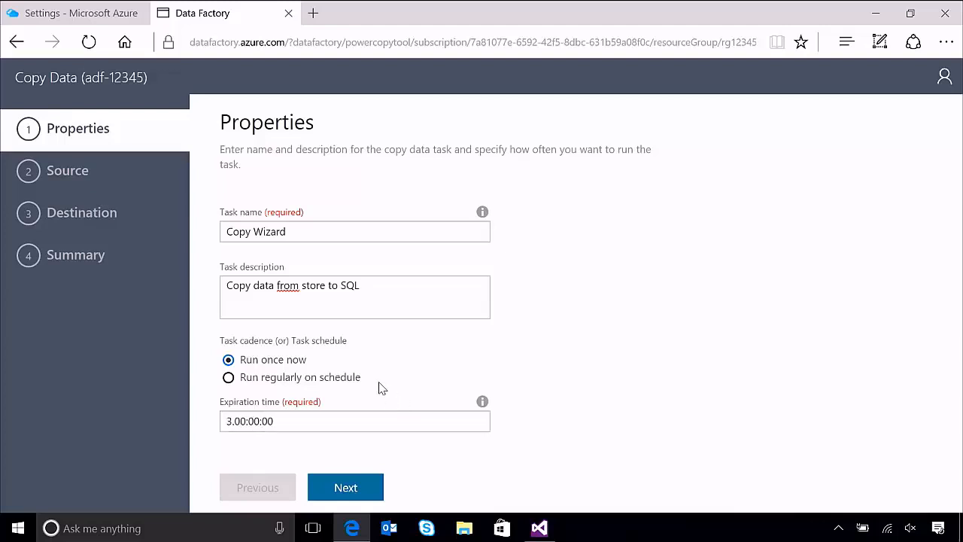
# Choose Azure Blob Storage as the source data store for the copy task.
pyautogui.click(357, 497)
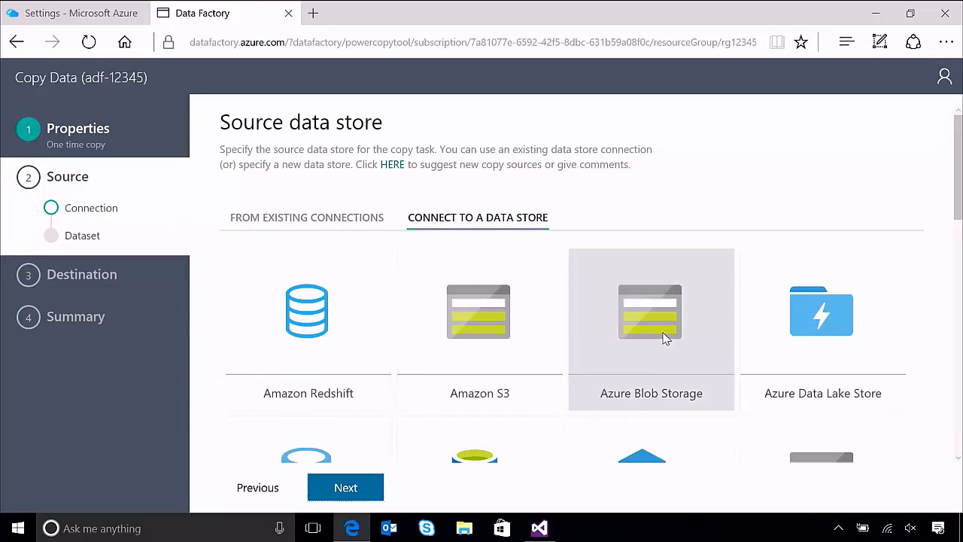
pyautogui.click(665, 339)
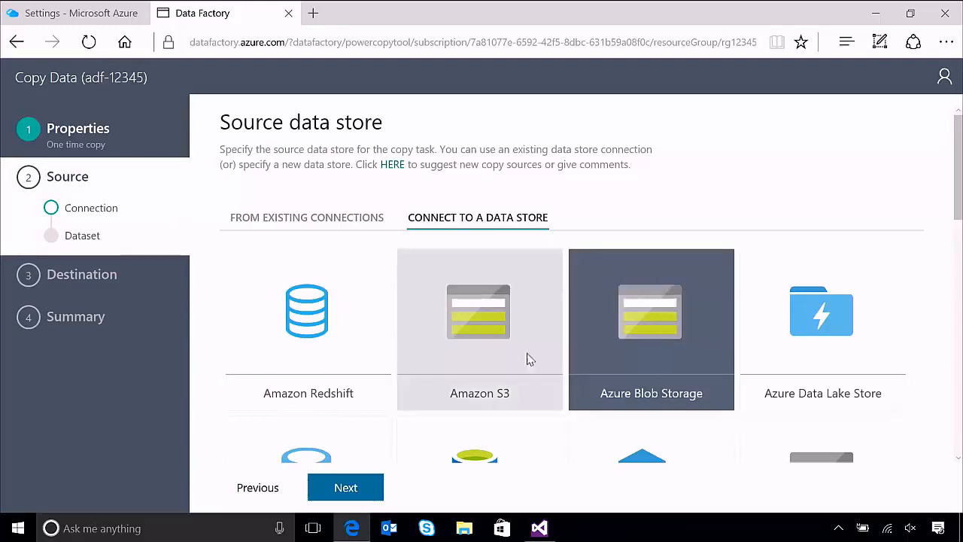
pyautogui.click(369, 491)
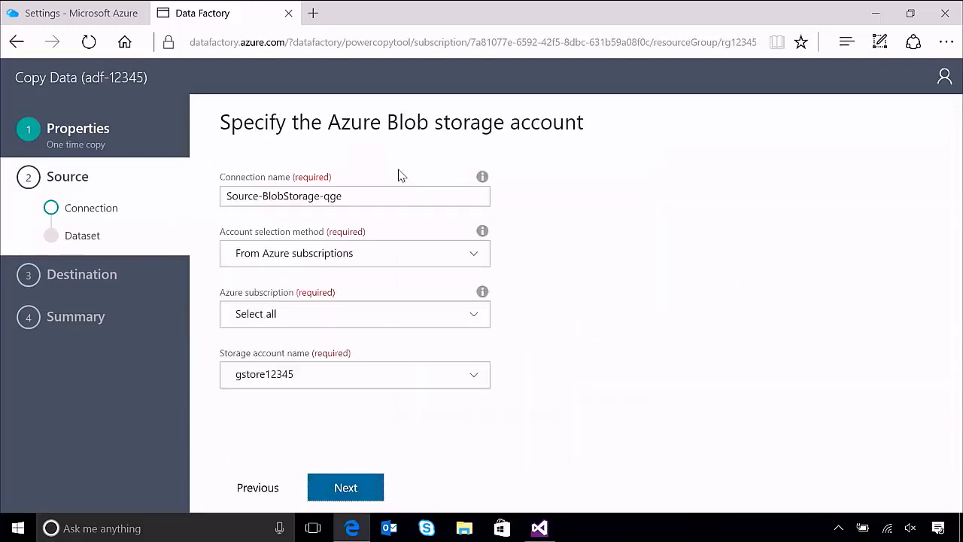
# Name the source connection "blob-store" and select the Microsoft Azure Internal Consumption subscription, keeping the gstore12345 storage account.
pyautogui.moveTo(344, 196); pyautogui.dragTo(223, 196)
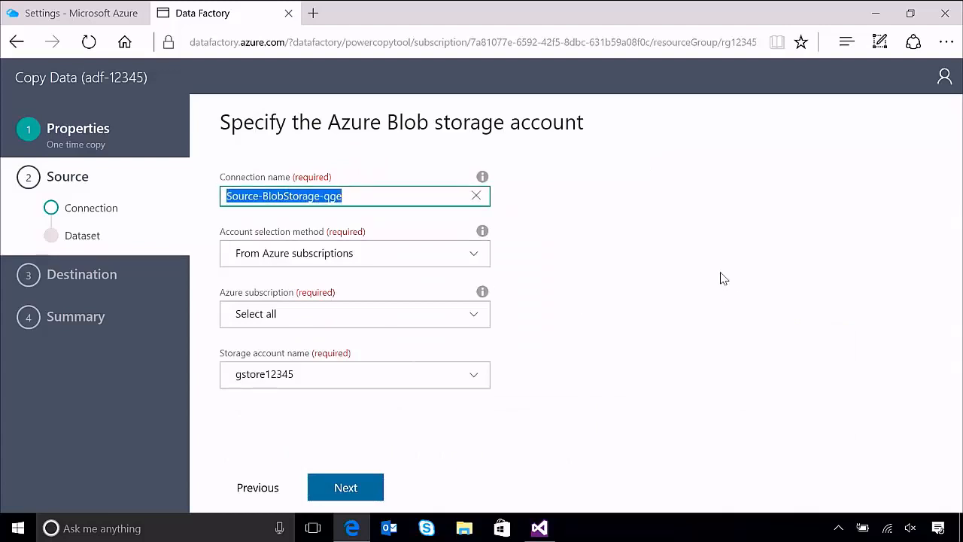
pyautogui.write('blob-store')
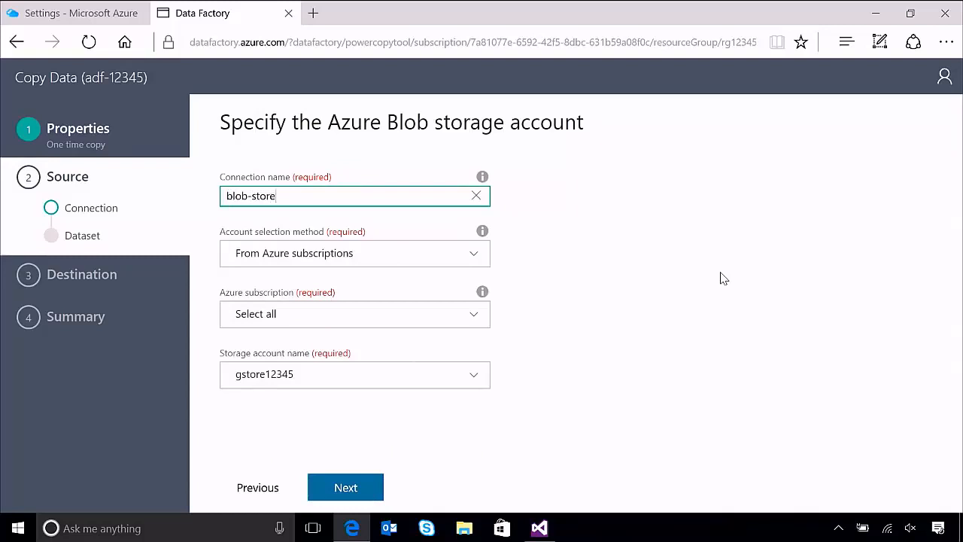
pyautogui.click(309, 320)
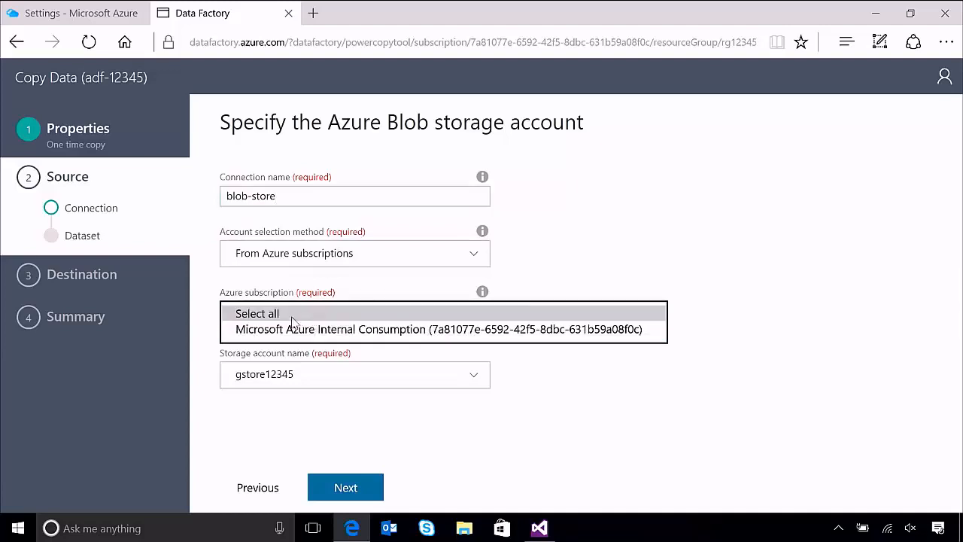
pyautogui.click(358, 329)
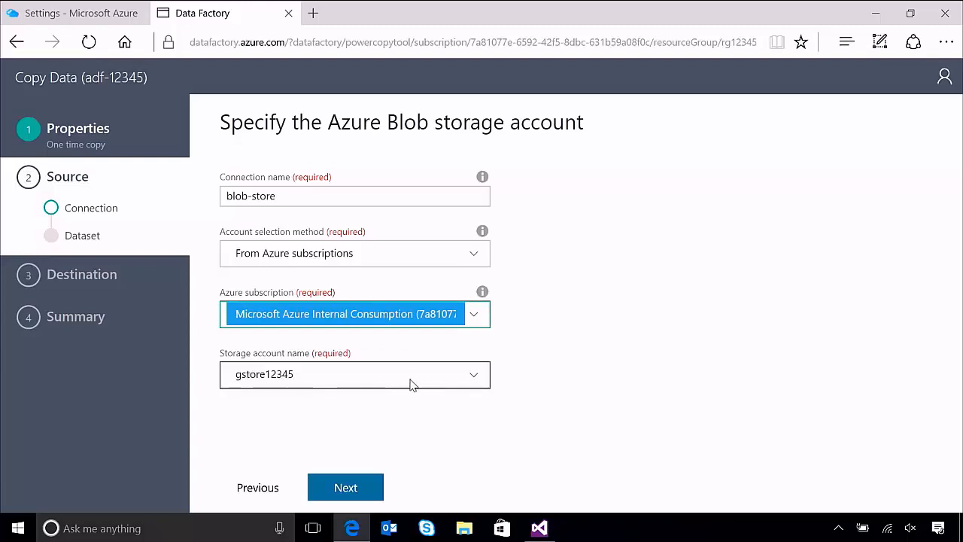
pyautogui.click(354, 486)
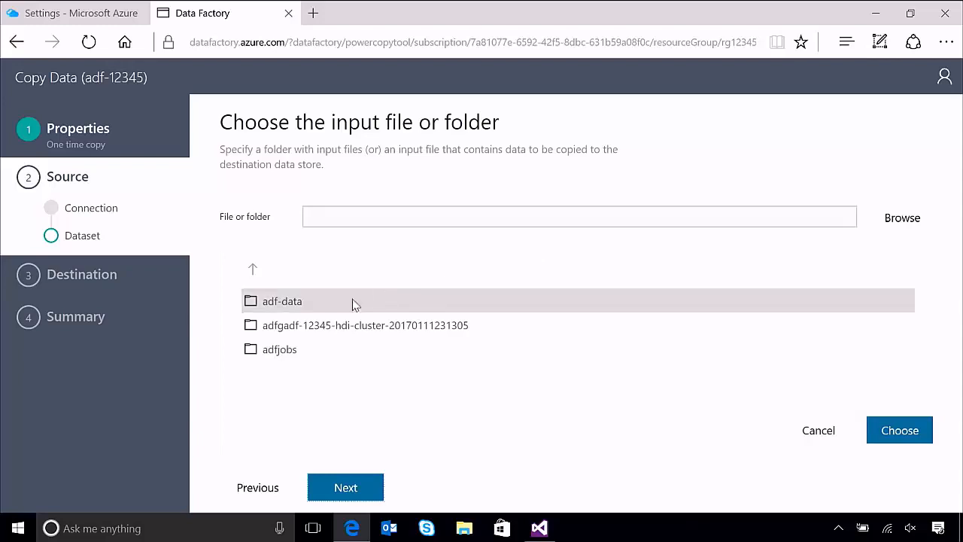
# Choose the data folder inside adf-data as the copy input, leaving binary copy off.
pyautogui.click(281, 302)
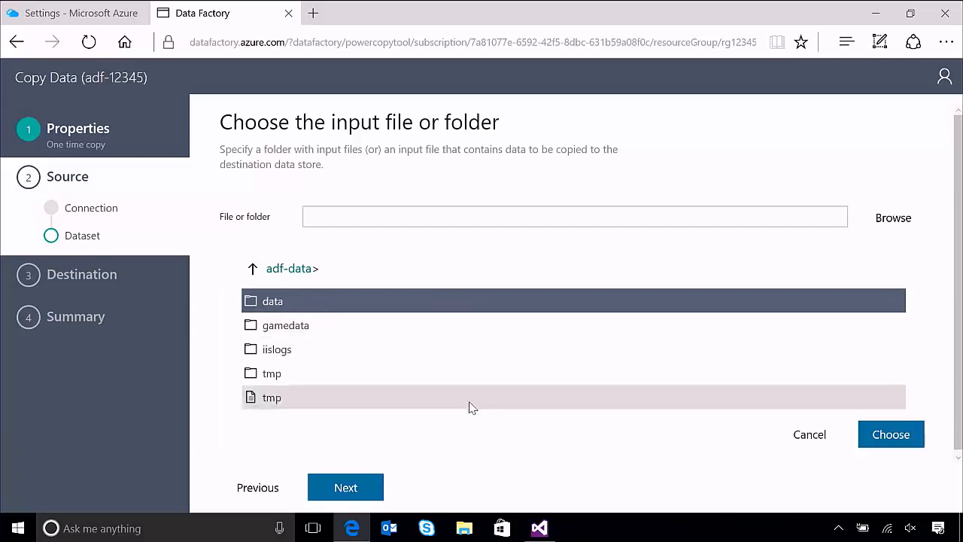
pyautogui.click(913, 444)
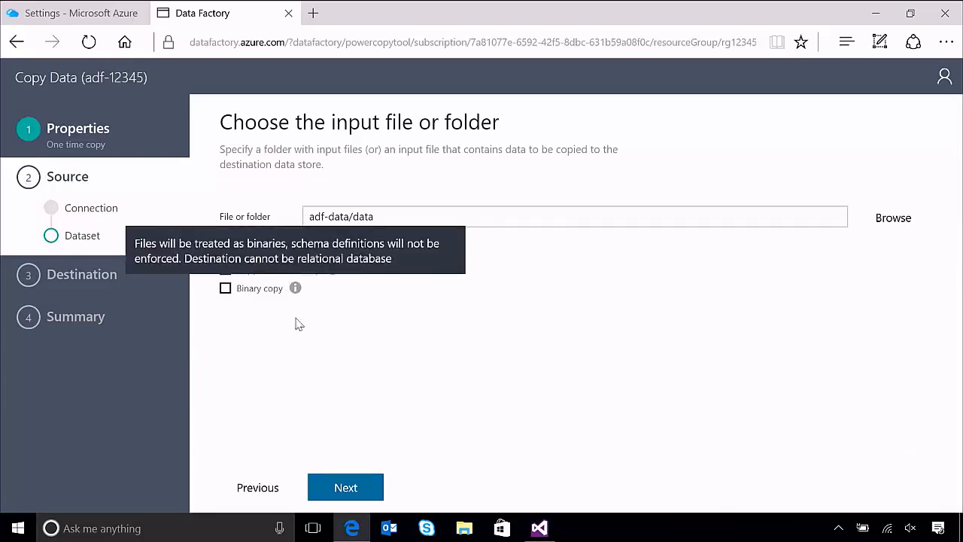
pyautogui.click(362, 488)
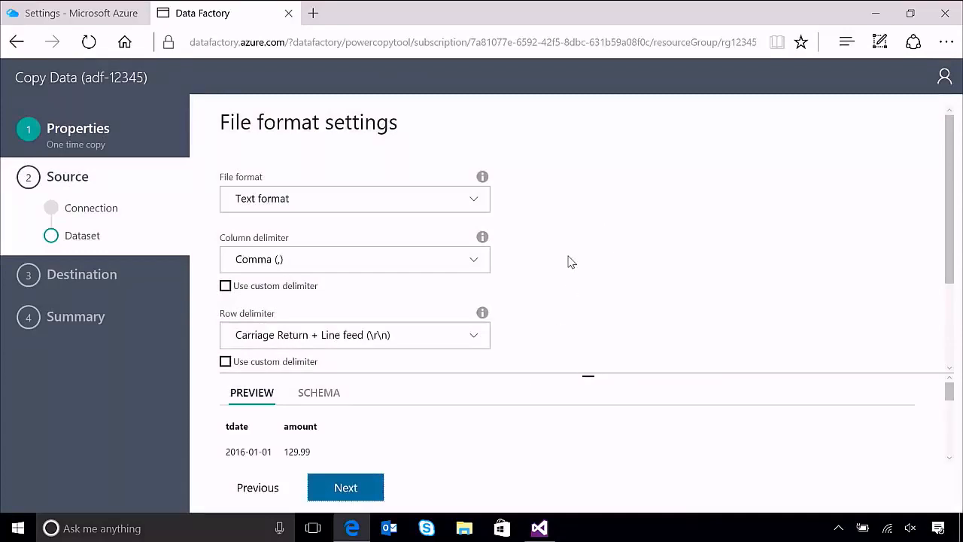
# Review the source's file format settings, data preview and schema, and accept the detected text format.
pyautogui.moveTo(948, 252); pyautogui.dragTo(949, 304)
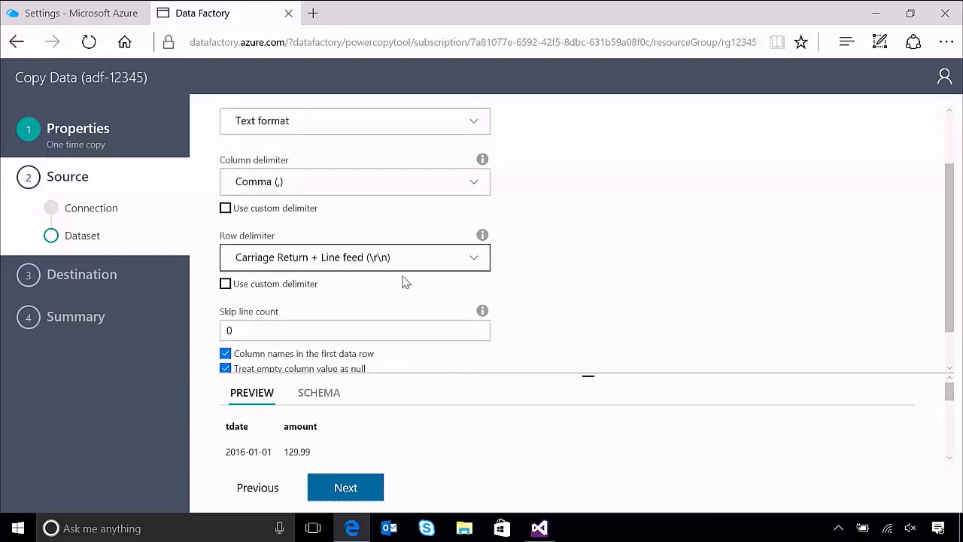
pyautogui.moveTo(944, 279); pyautogui.dragTo(945, 342)
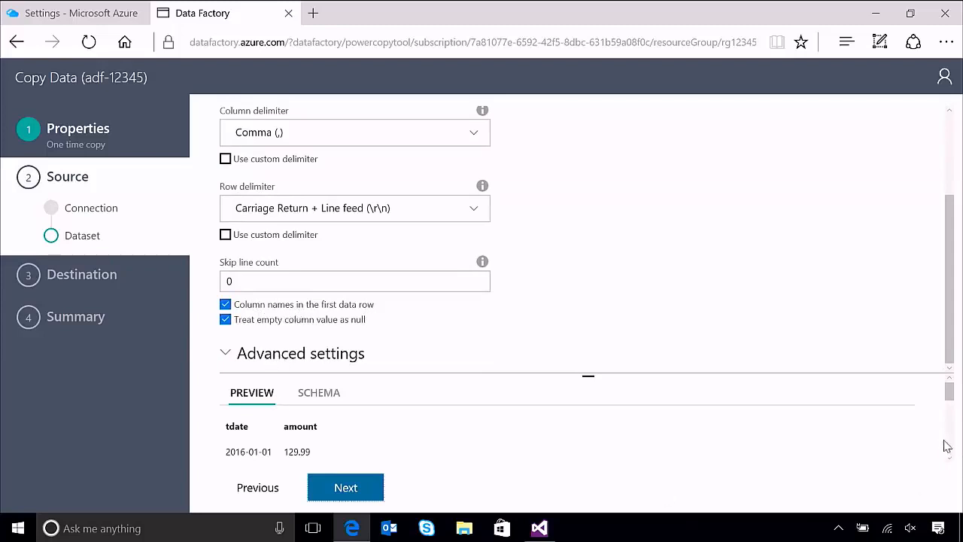
pyautogui.scroll(-1, 949, 399)
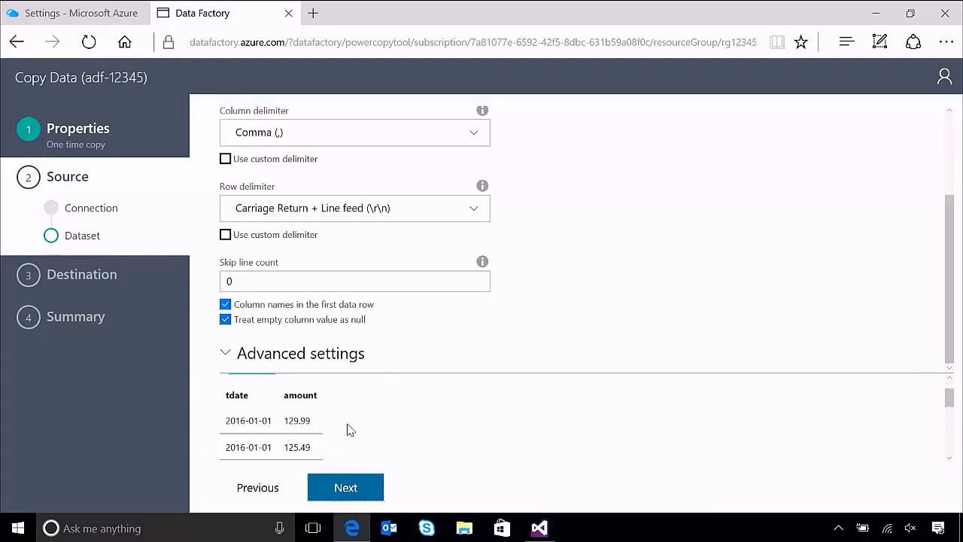
pyautogui.moveTo(951, 404); pyautogui.dragTo(959, 380)
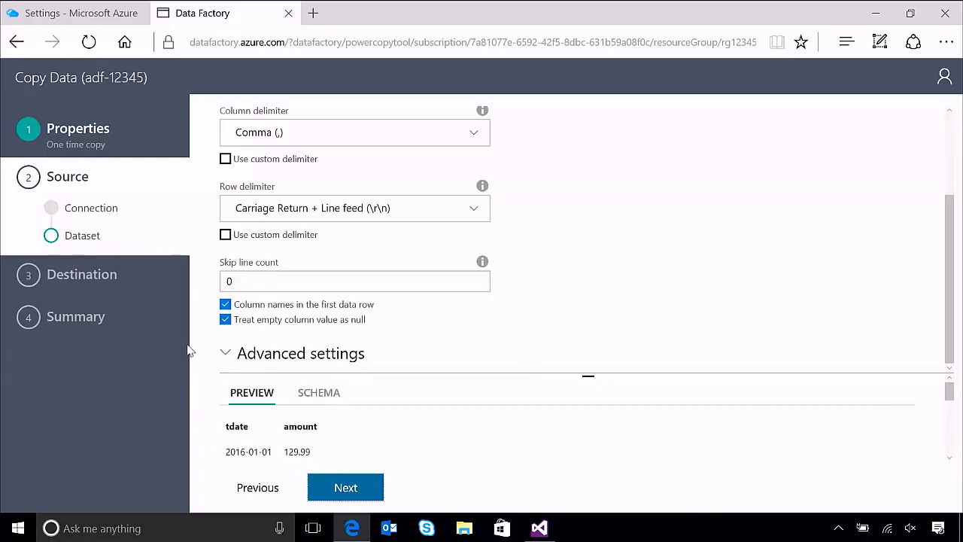
pyautogui.click(319, 393)
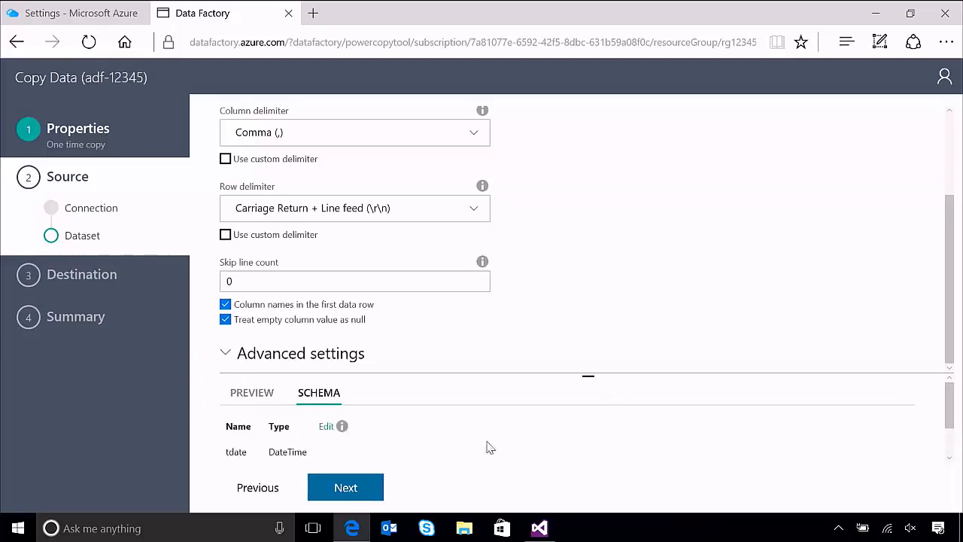
pyautogui.moveTo(950, 423); pyautogui.dragTo(950, 448)
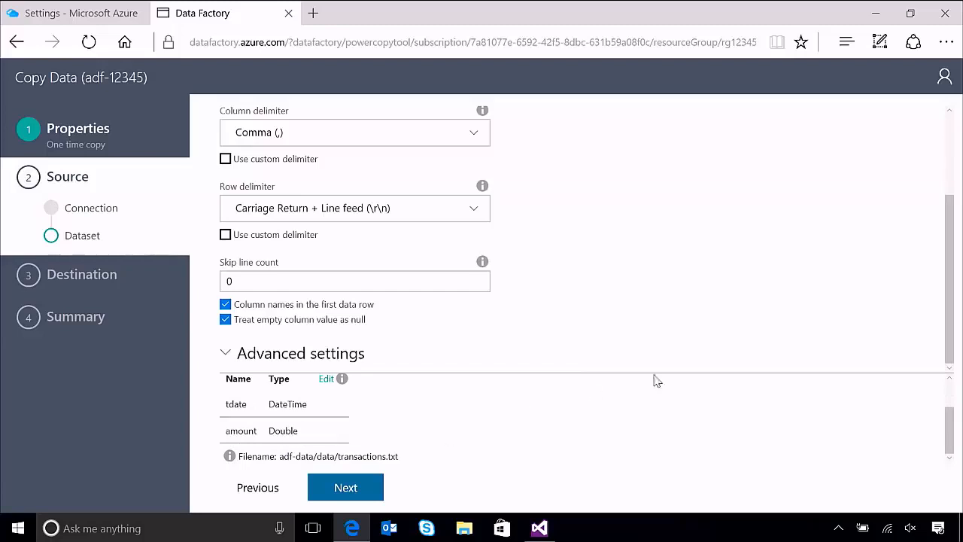
pyautogui.click(345, 488)
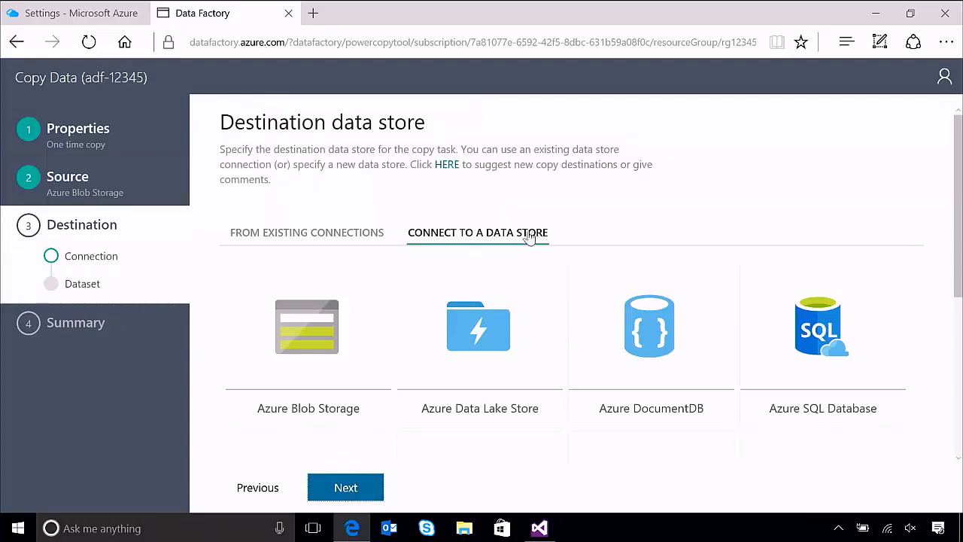
# Choose Azure SQL Database as the destination data store and name its connection "sql-database", keeping server gsql12345 and database DataDB.
pyautogui.click(812, 341)
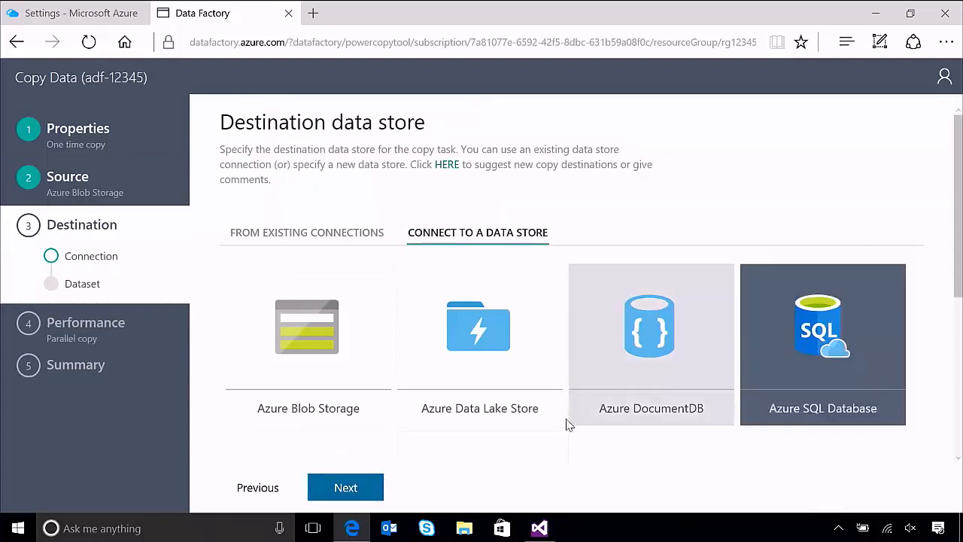
pyautogui.click(346, 491)
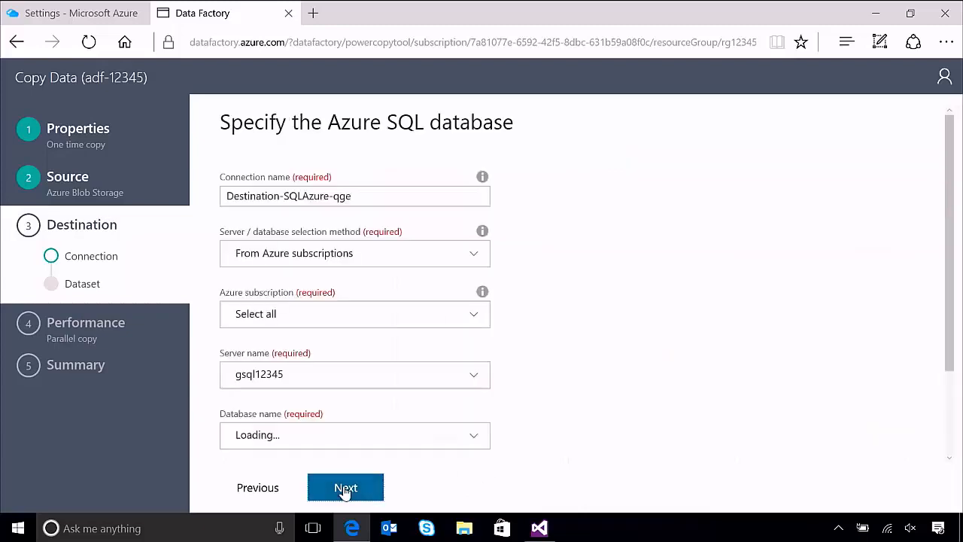
pyautogui.tripleClick(350, 197)
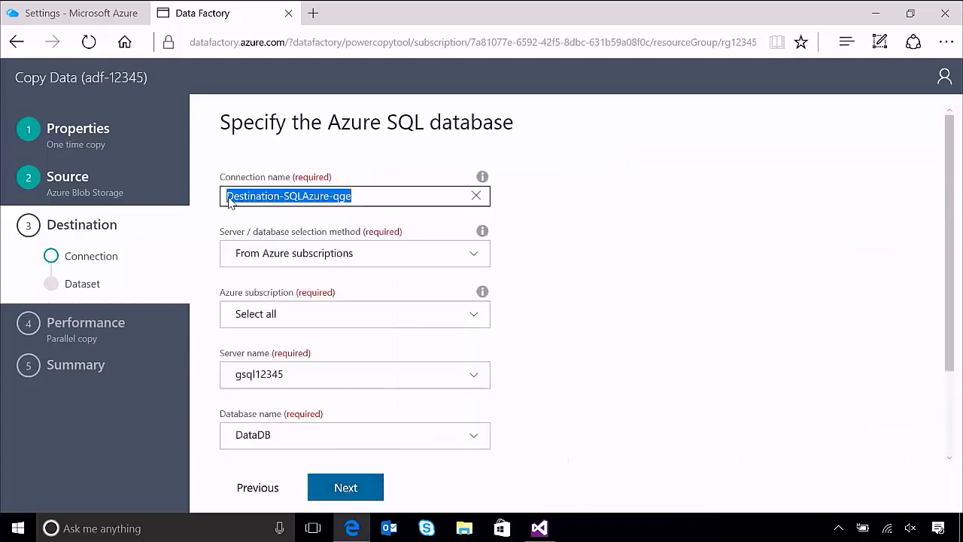
pyautogui.write('sql-database')
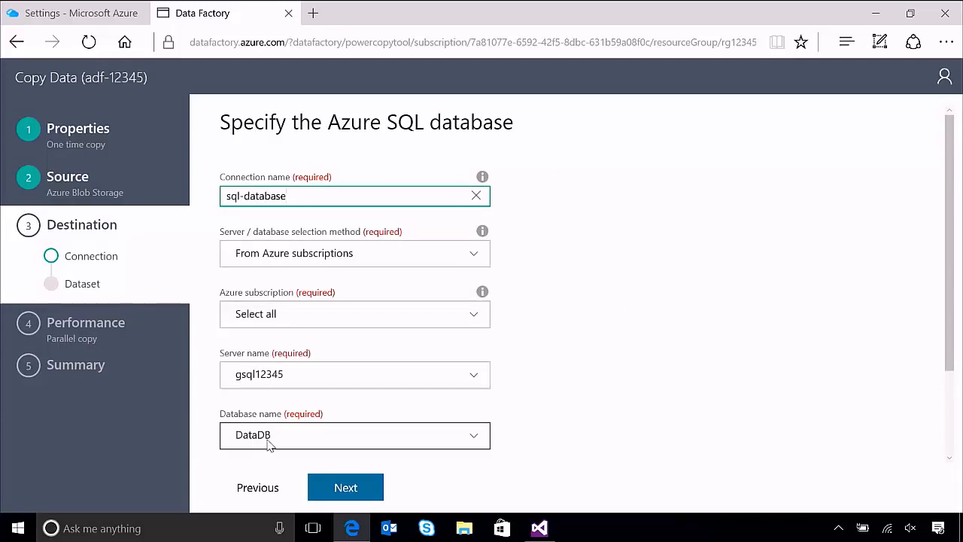
pyautogui.click(628, 406)
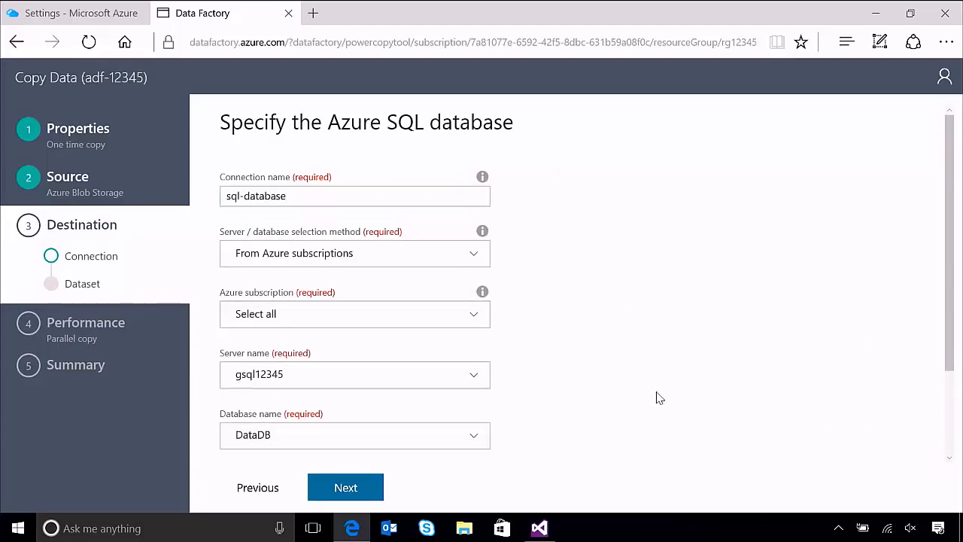
pyautogui.click(345, 488)
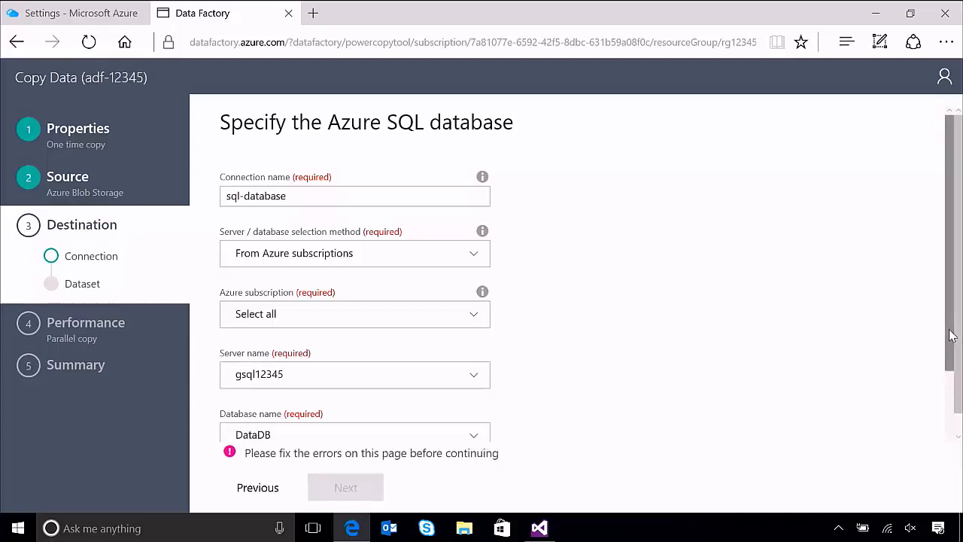
# Enter the user name SQLUser and the account password for the DataDB destination connection, and submit the connection settings.
pyautogui.moveTo(953, 333); pyautogui.dragTo(941, 416)
pyautogui.click(314, 382)
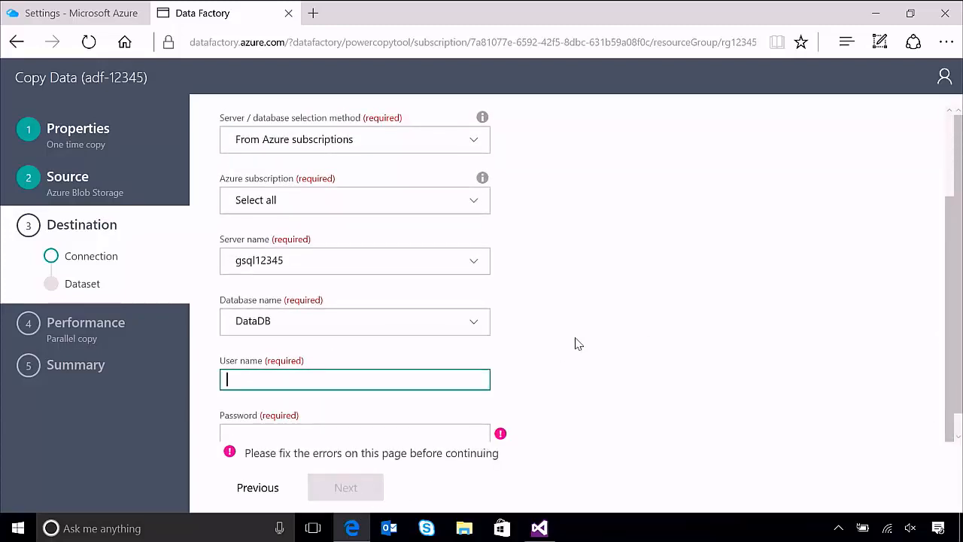
pyautogui.write('SQLUser')
pyautogui.press('Tab')
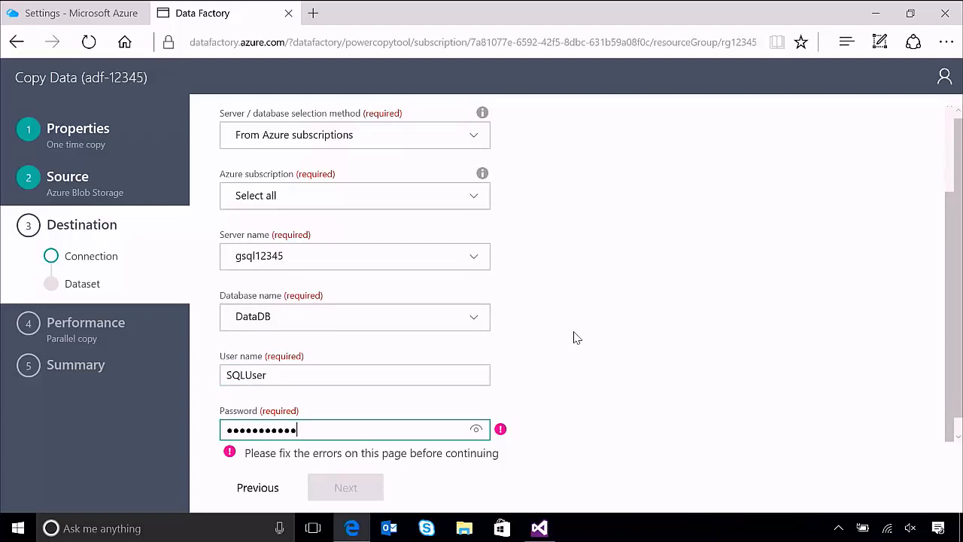
pyautogui.click(624, 336)
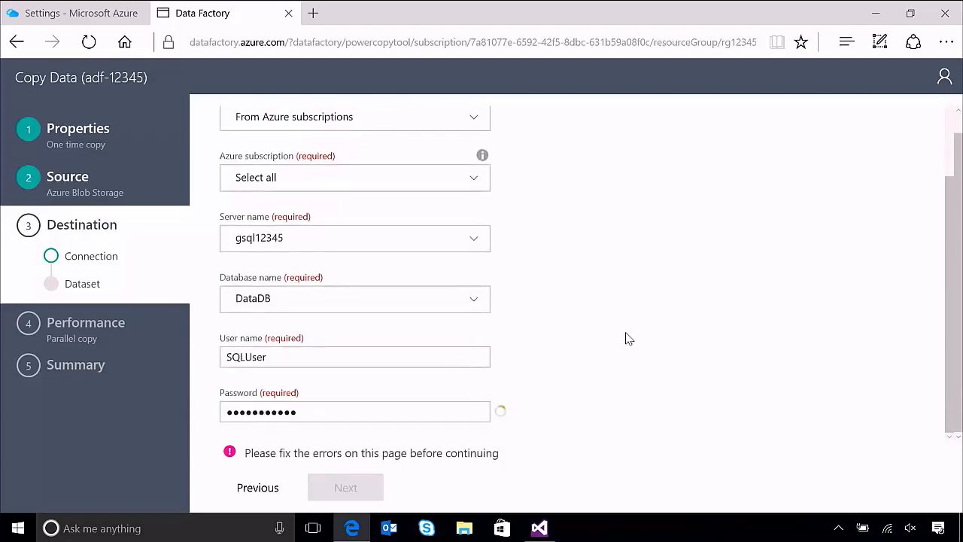
pyautogui.click(345, 489)
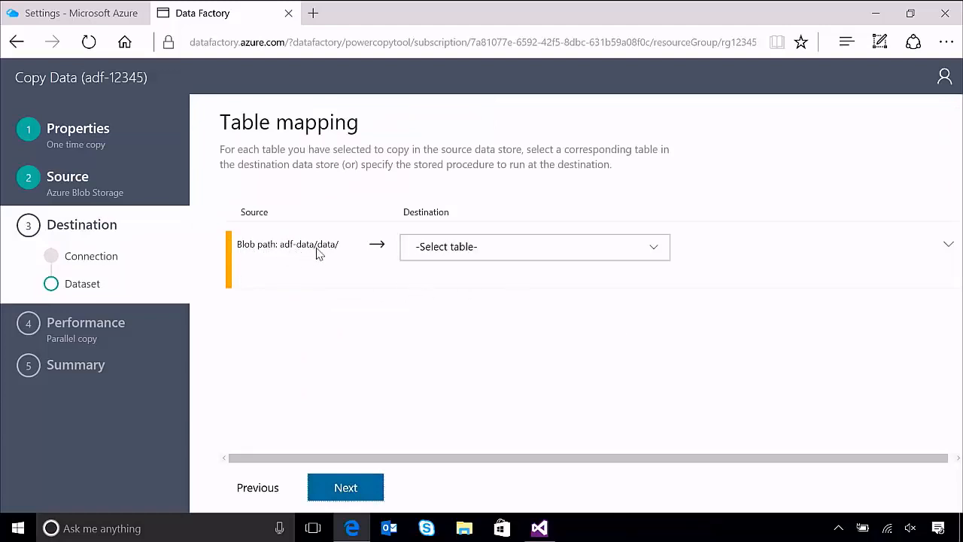
# Map the adf-data/data/ source to the [dbo].[transactions] destination table.
pyautogui.click(656, 251)
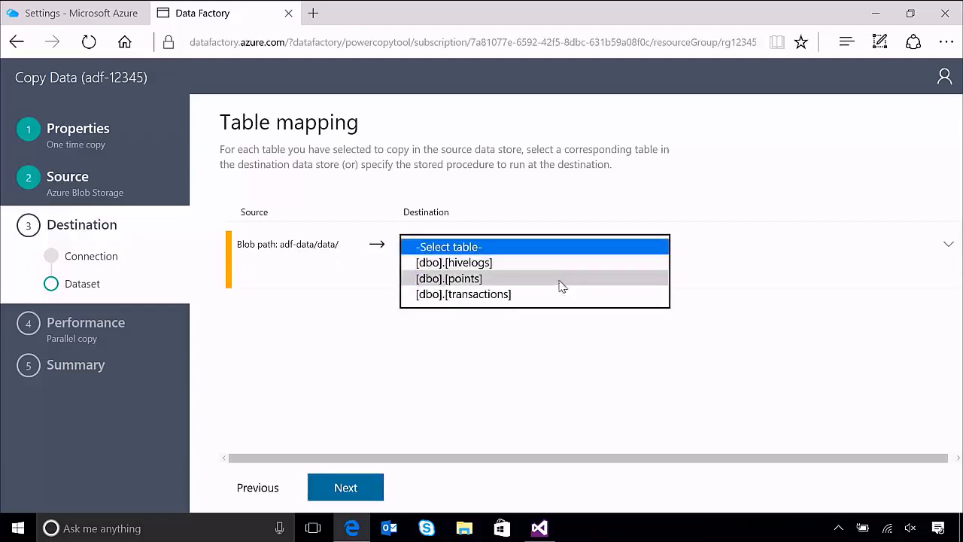
pyautogui.click(483, 294)
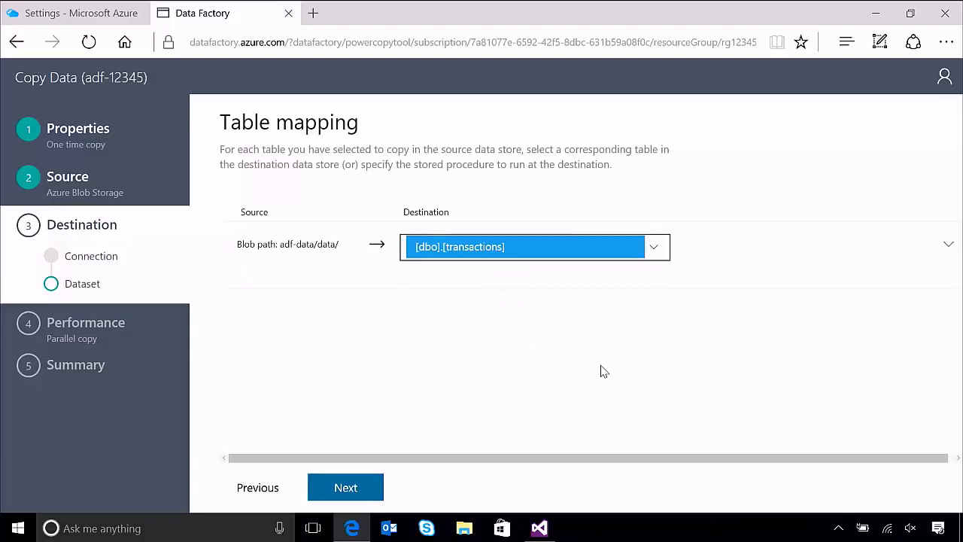
pyautogui.click(348, 490)
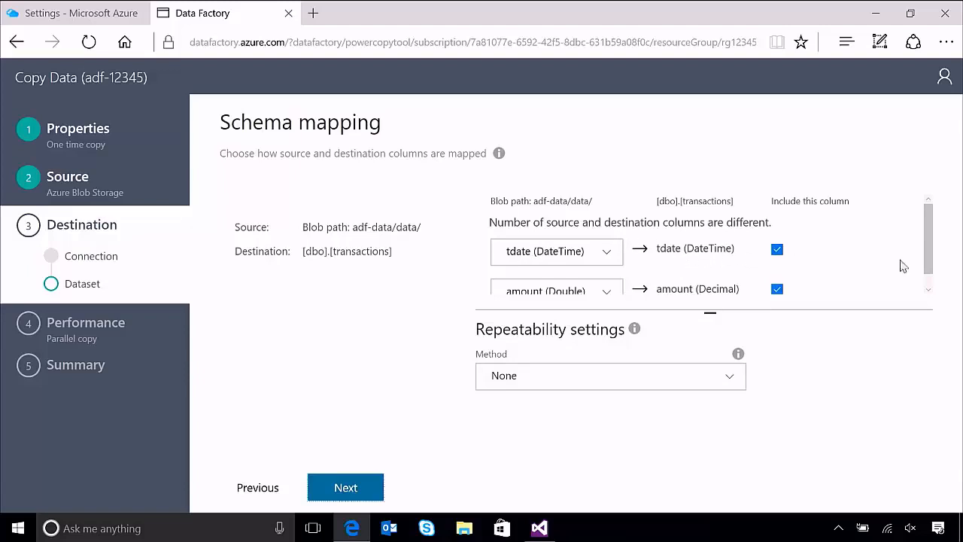
# Accept the tdate and amount column mapping with repeatability method None, and keep cloud units and parallel copies on Auto.
pyautogui.moveTo(929, 258); pyautogui.dragTo(928, 269)
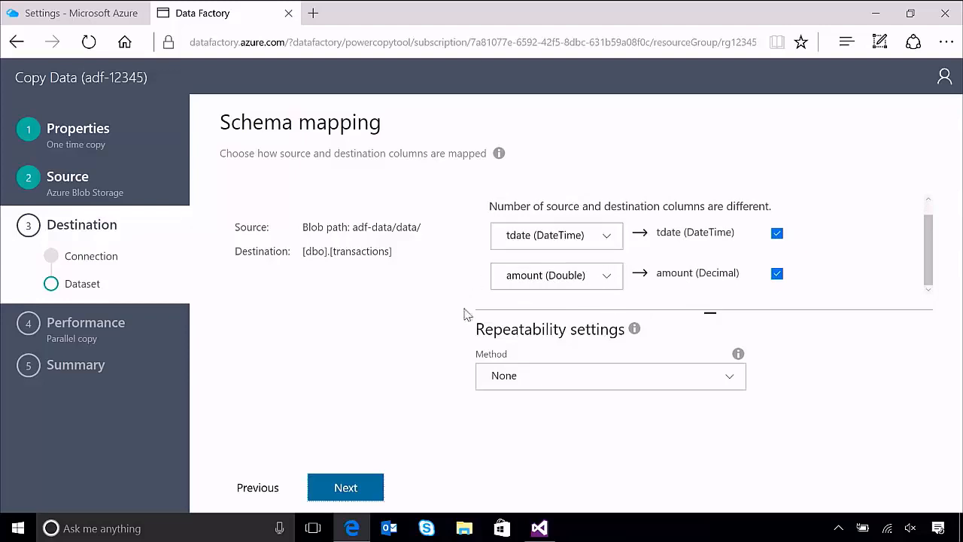
pyautogui.moveTo(741, 358)
pyautogui.click(358, 501)
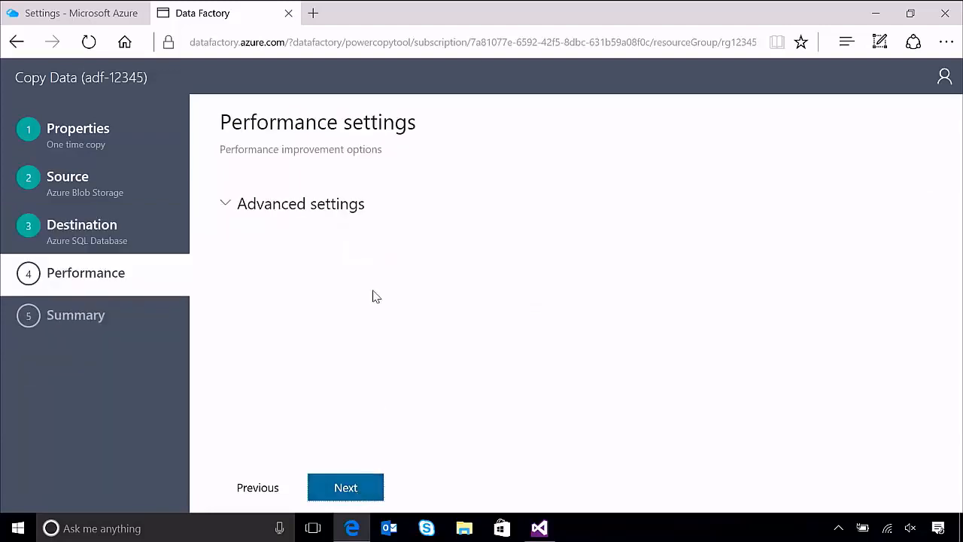
pyautogui.click(225, 205)
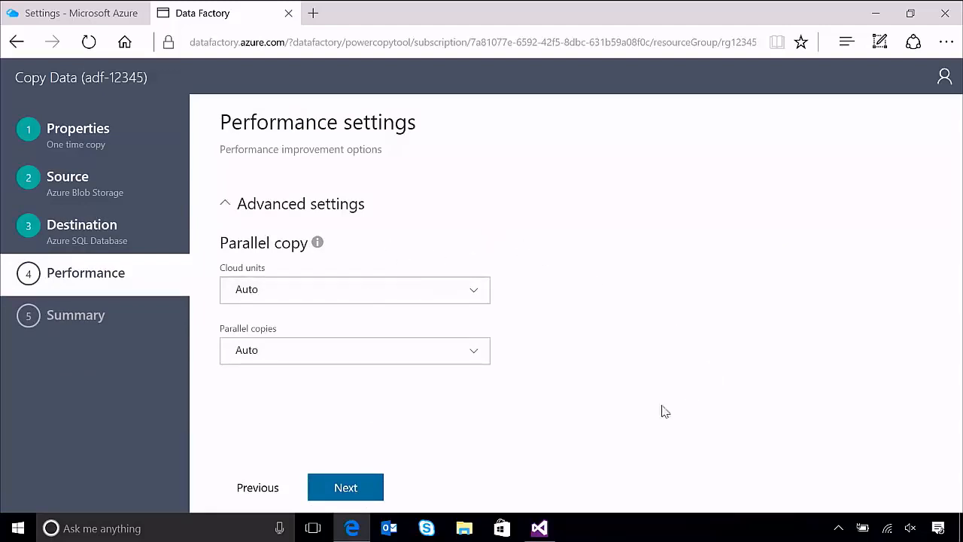
pyautogui.click(348, 491)
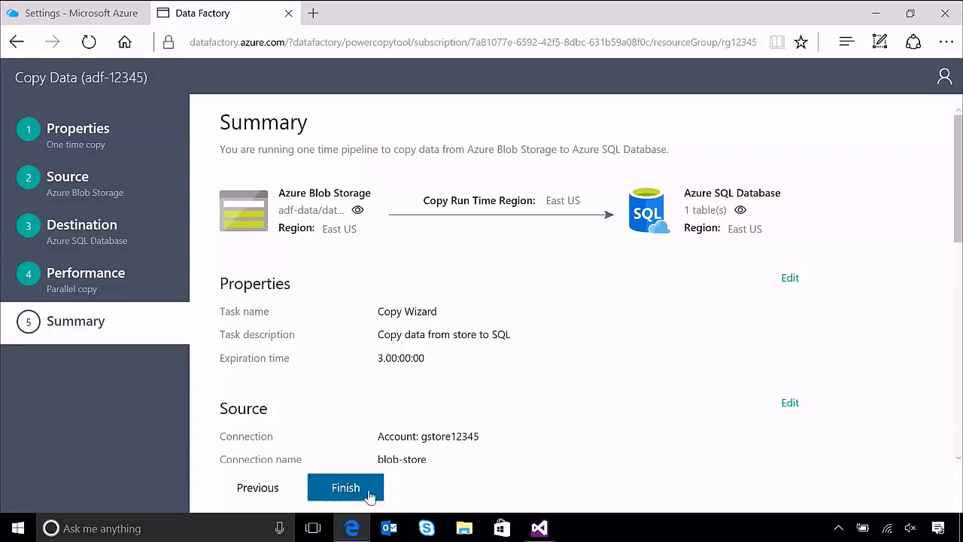
# Finish the copy wizard to deploy the one-time pipeline from Azure Blob Storage to Azure SQL Database.
pyautogui.click(345, 487)
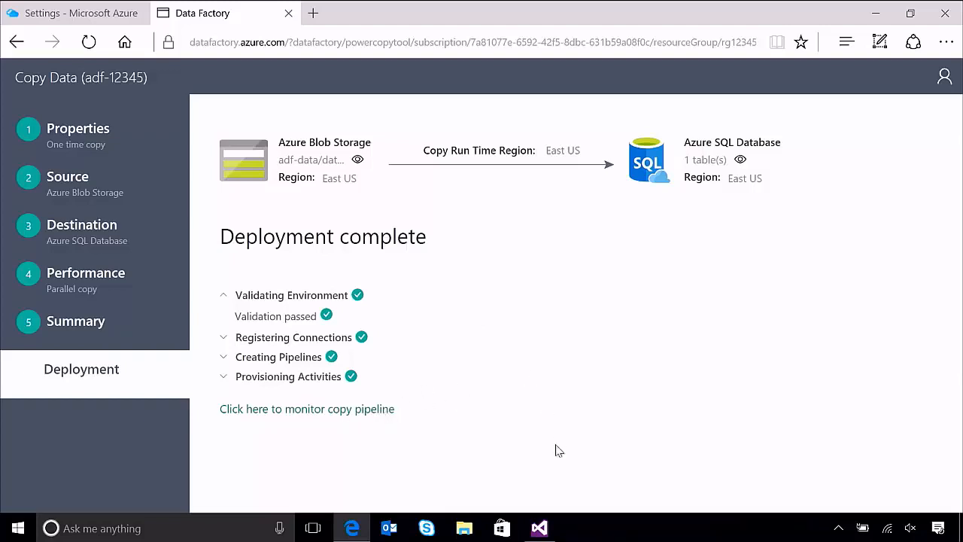
# Switch to Visual Studio, rerun the SELECT * FROM dbo.transactions query on DataDB, and examine the returned tdate and amount values.
pyautogui.click(540, 529)
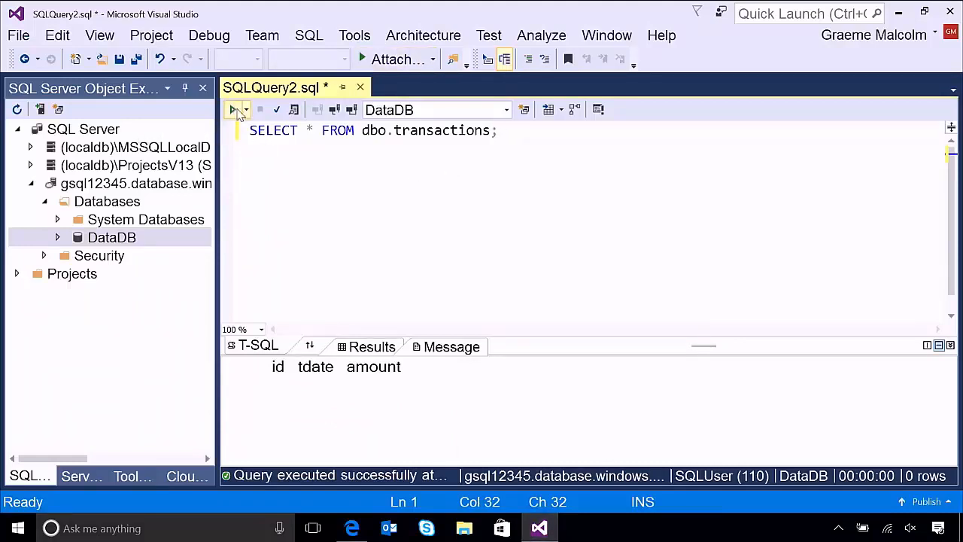
pyautogui.click(234, 109)
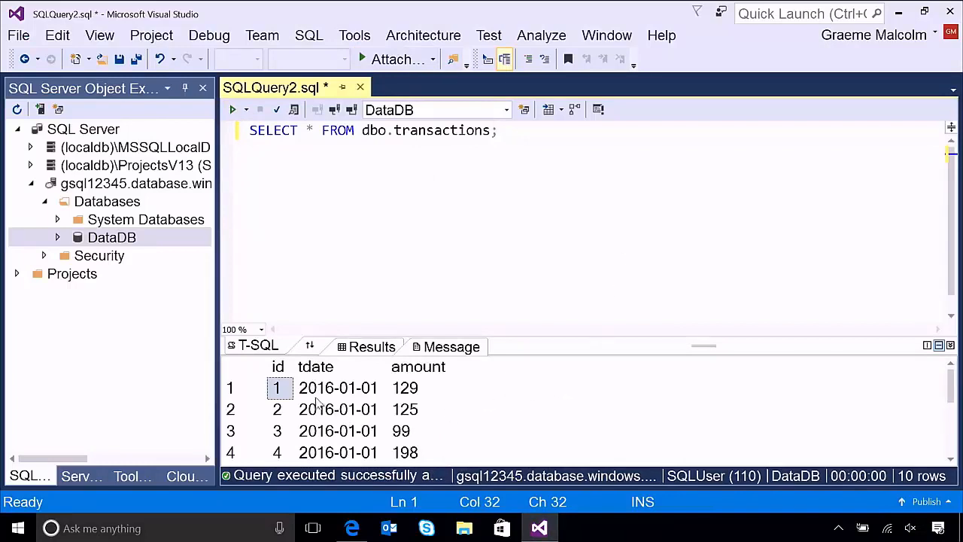
pyautogui.click(319, 391)
pyautogui.click(410, 393)
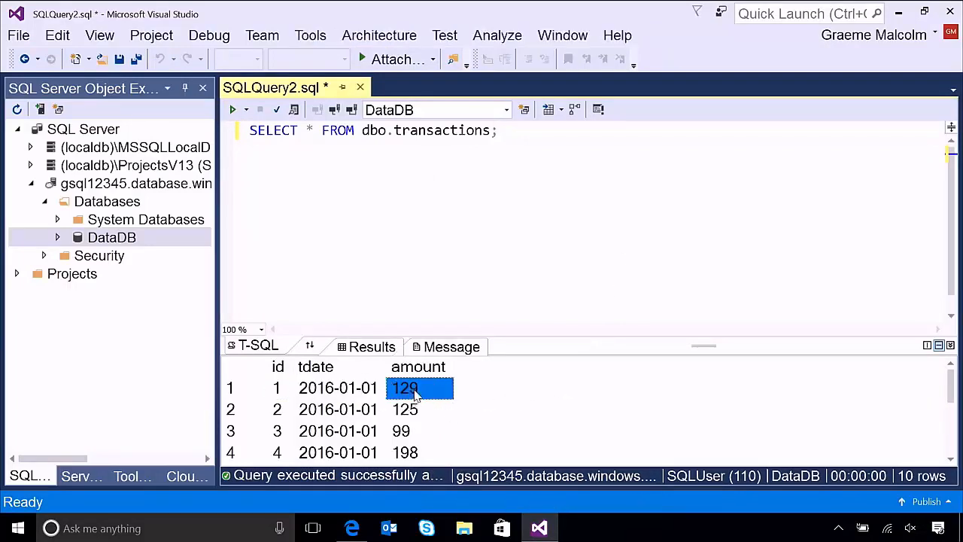
pyautogui.scroll(-2, 367, 413)
pyautogui.click(369, 411)
pyautogui.click(427, 416)
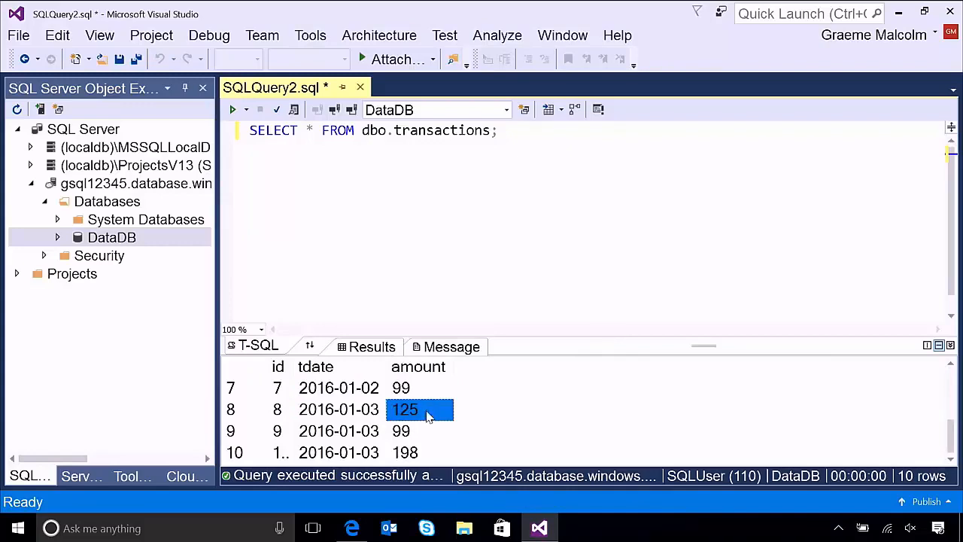
pyautogui.scroll(2, 376, 398)
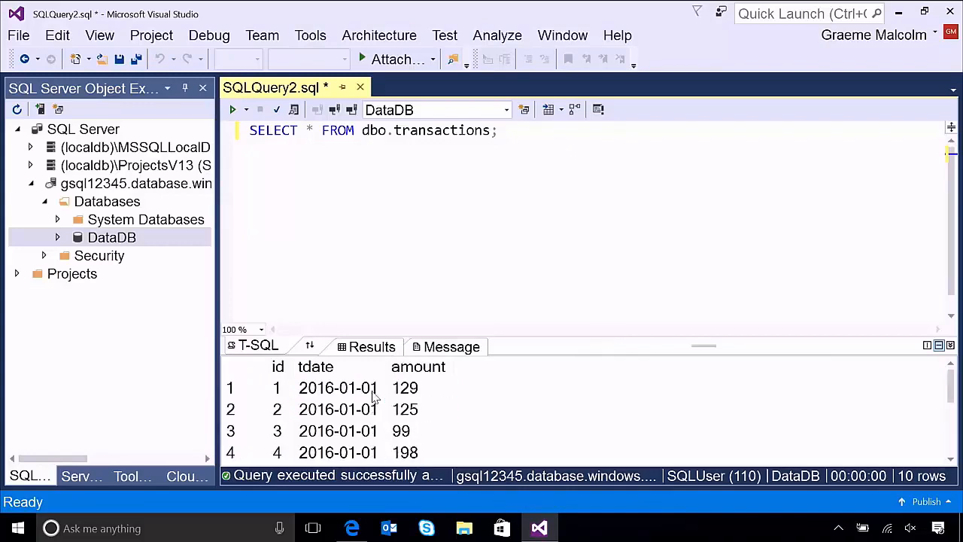